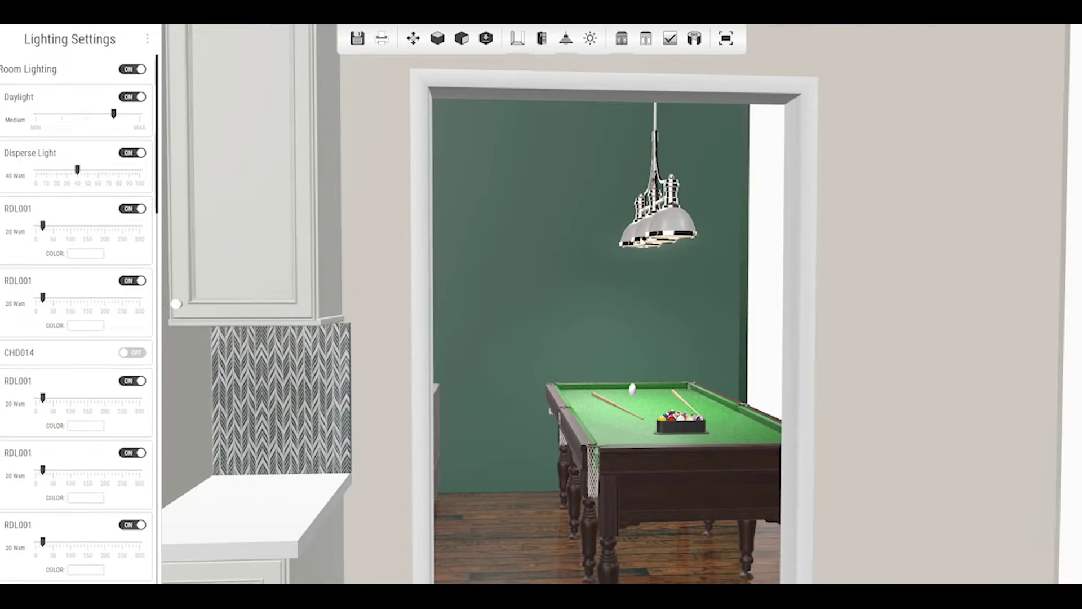
# Turn on the CHD014 light and show the kitchen as an isometric line drawing.
pyautogui.click(136, 352)
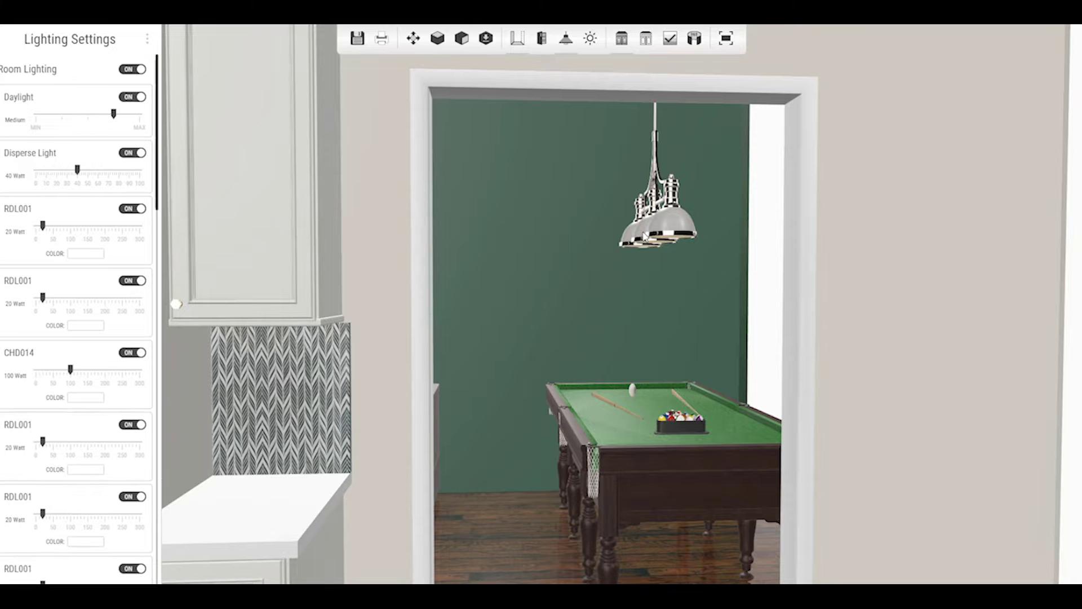
pyautogui.click(566, 39)
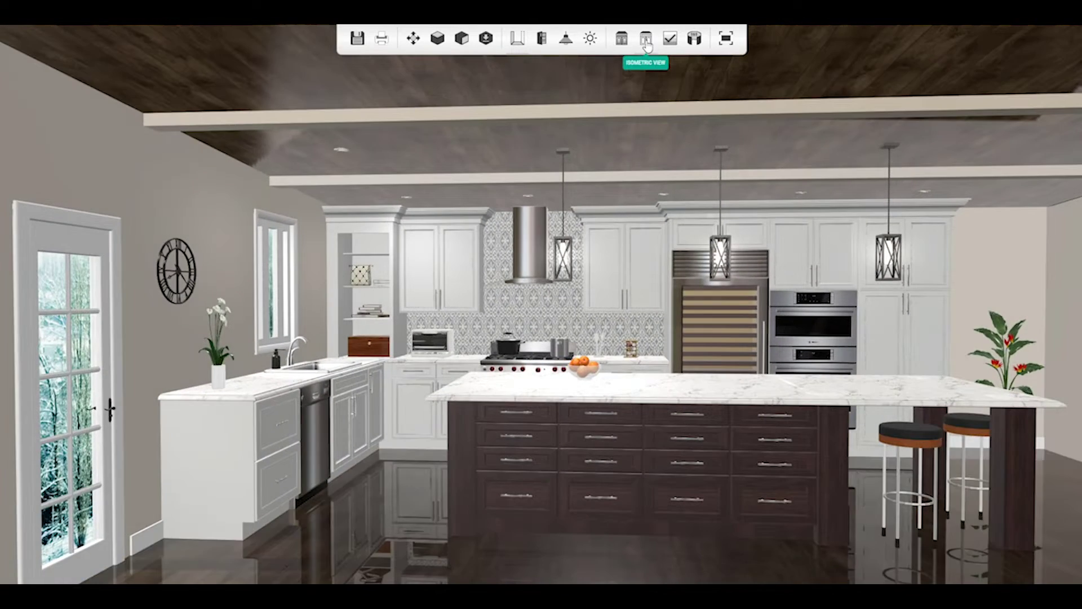
pyautogui.click(647, 41)
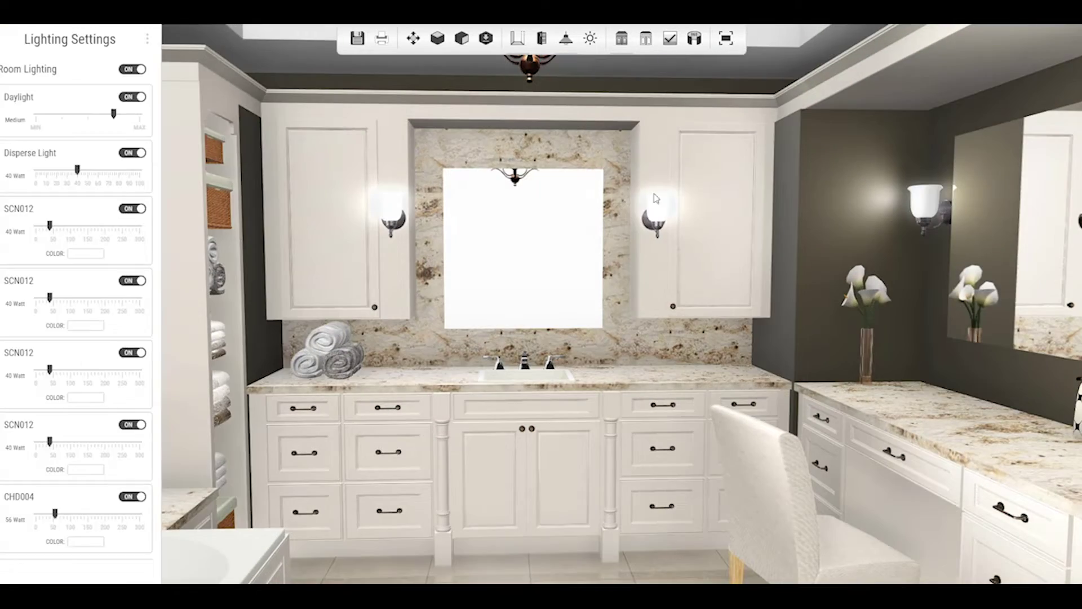
# Toggle the third SCN012 sconce off and back on, then show the isometric line drawing again.
pyautogui.click(132, 352)
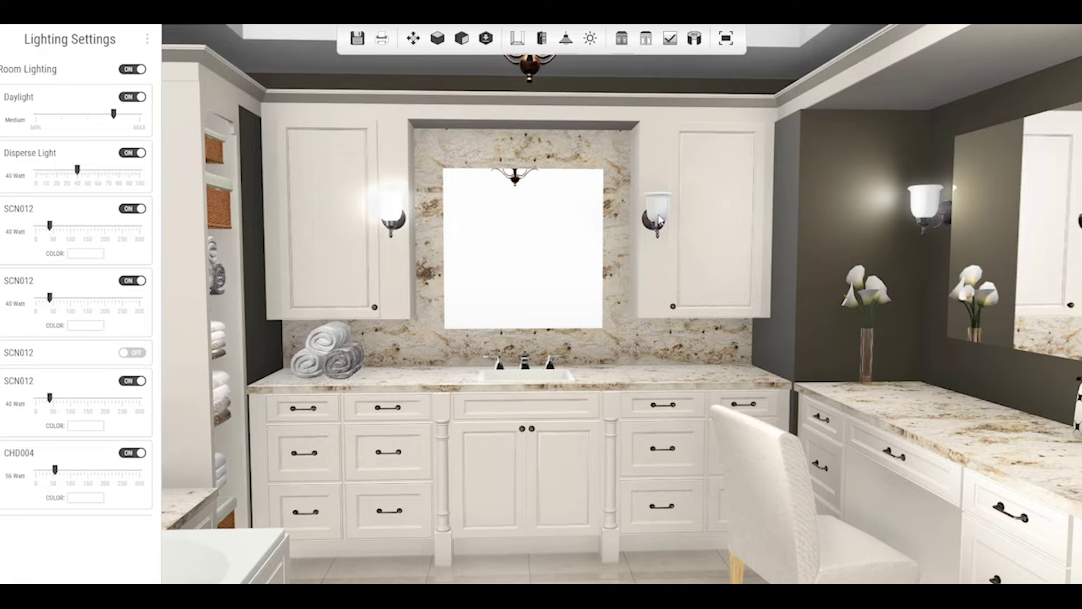
pyautogui.click(133, 352)
pyautogui.click(566, 38)
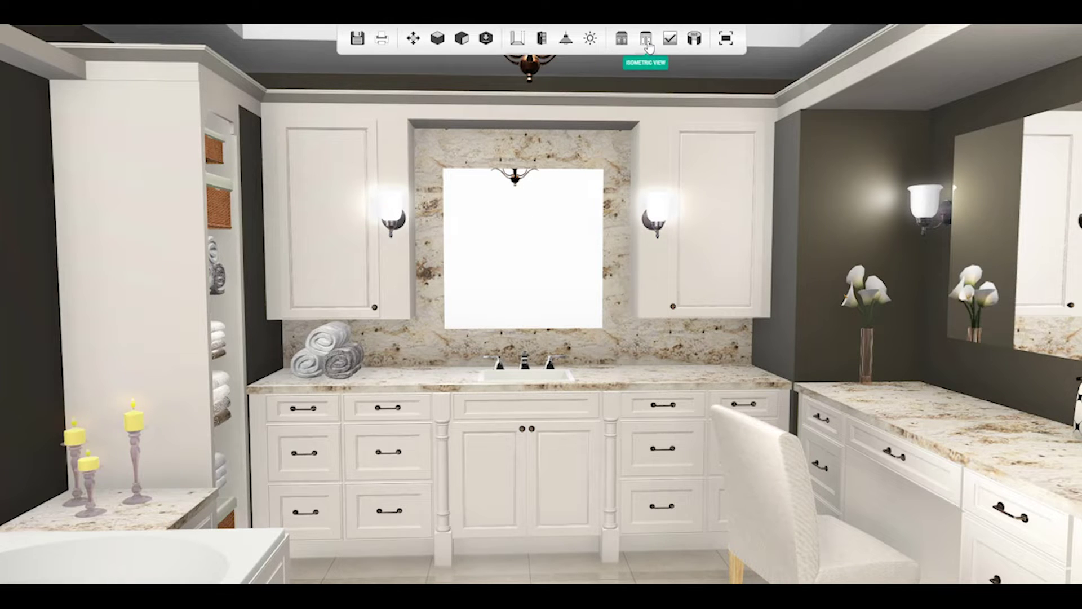
pyautogui.click(646, 40)
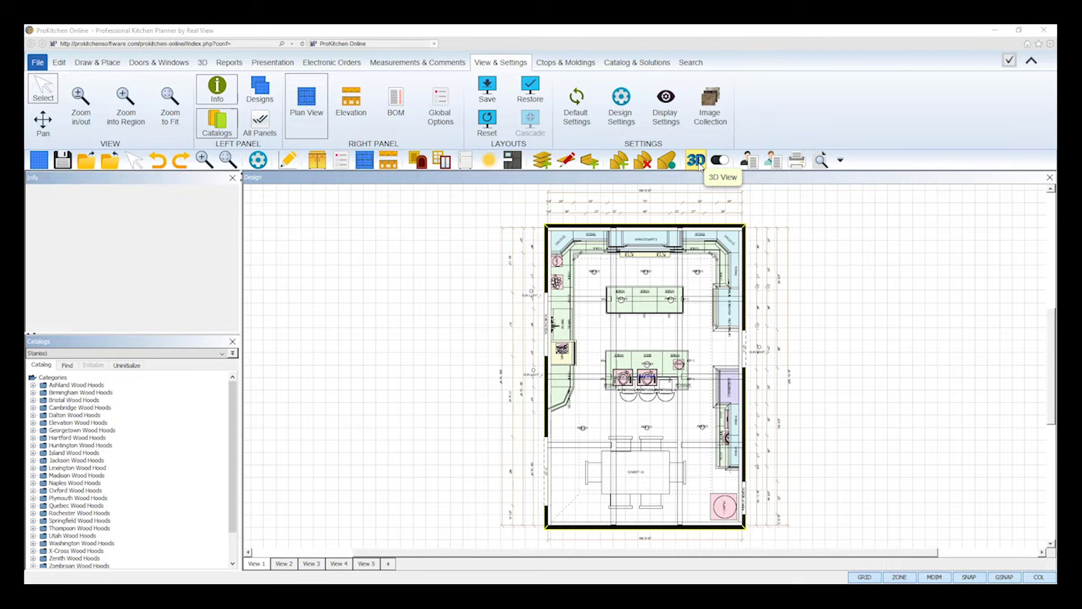
# From the 3D ribbon tab, open the photoreal 3D view of the kitchen.
pyautogui.click(203, 63)
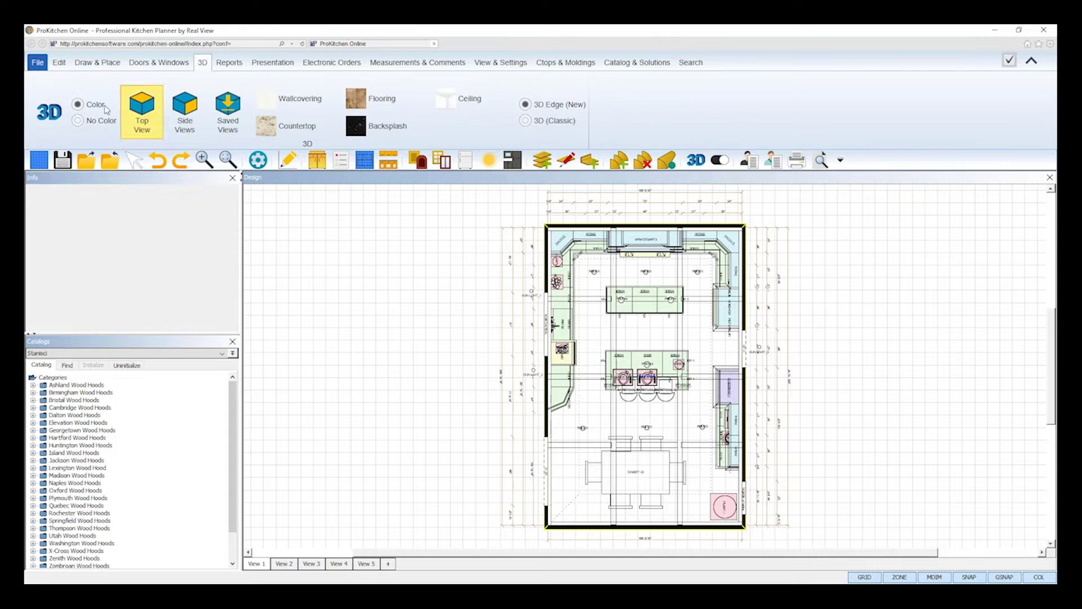
pyautogui.click(49, 113)
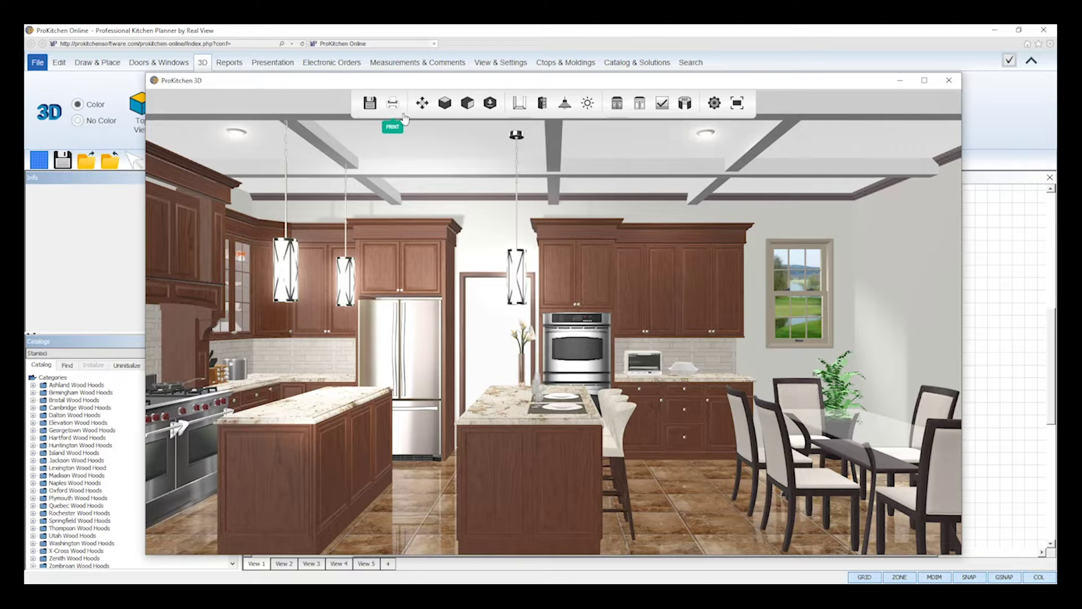
pyautogui.click(422, 108)
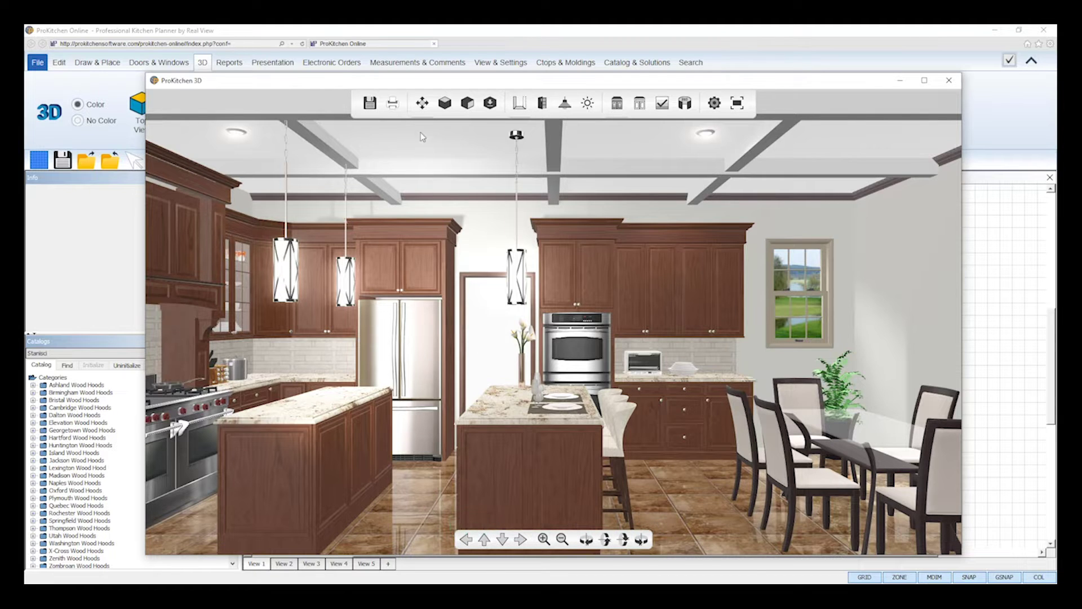
pyautogui.click(424, 106)
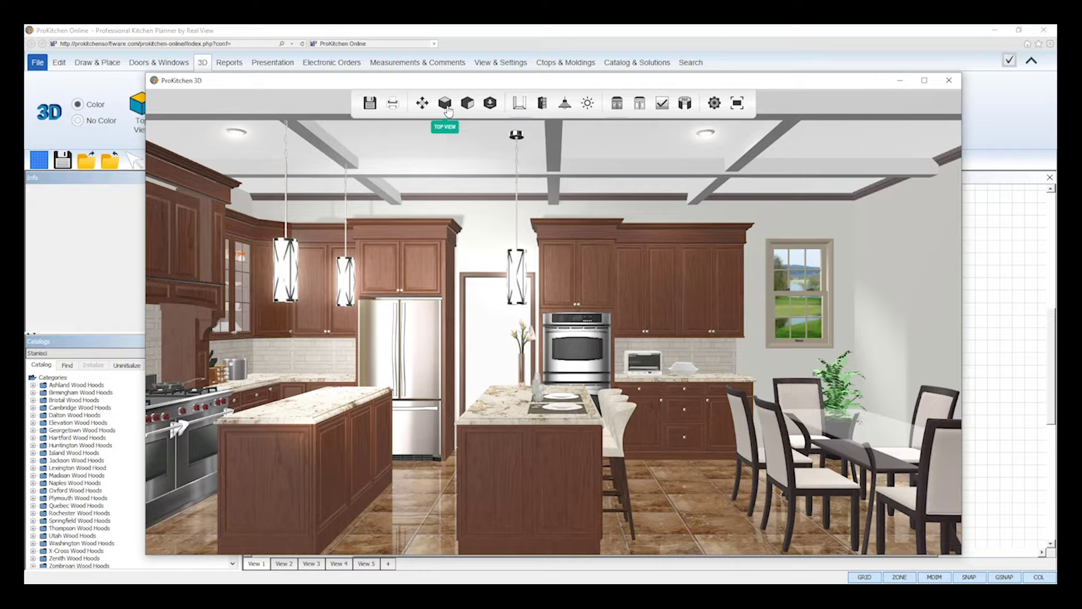
pyautogui.click(447, 108)
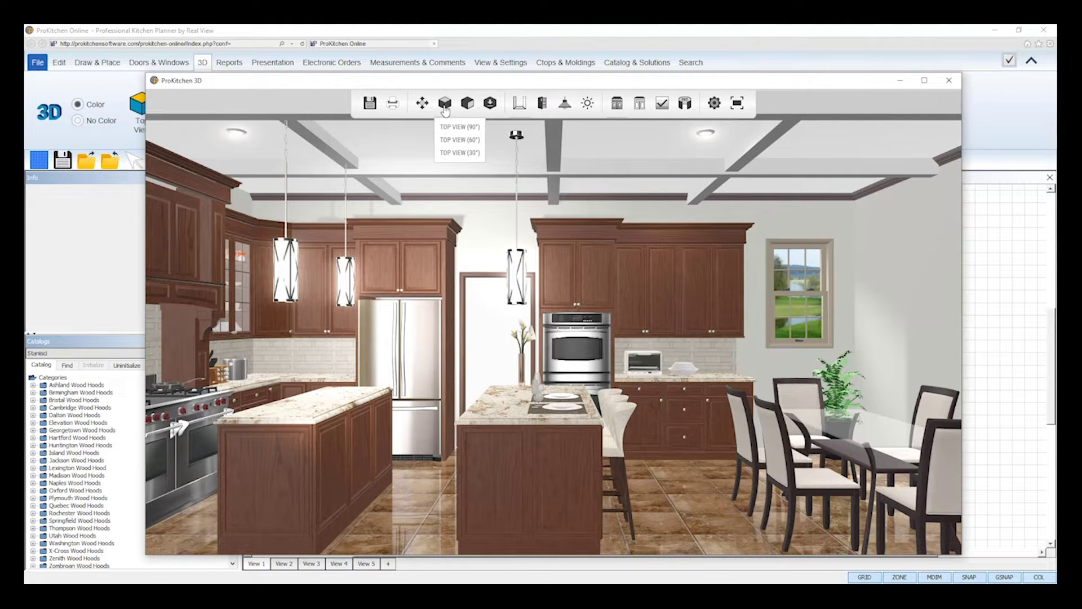
pyautogui.click(468, 106)
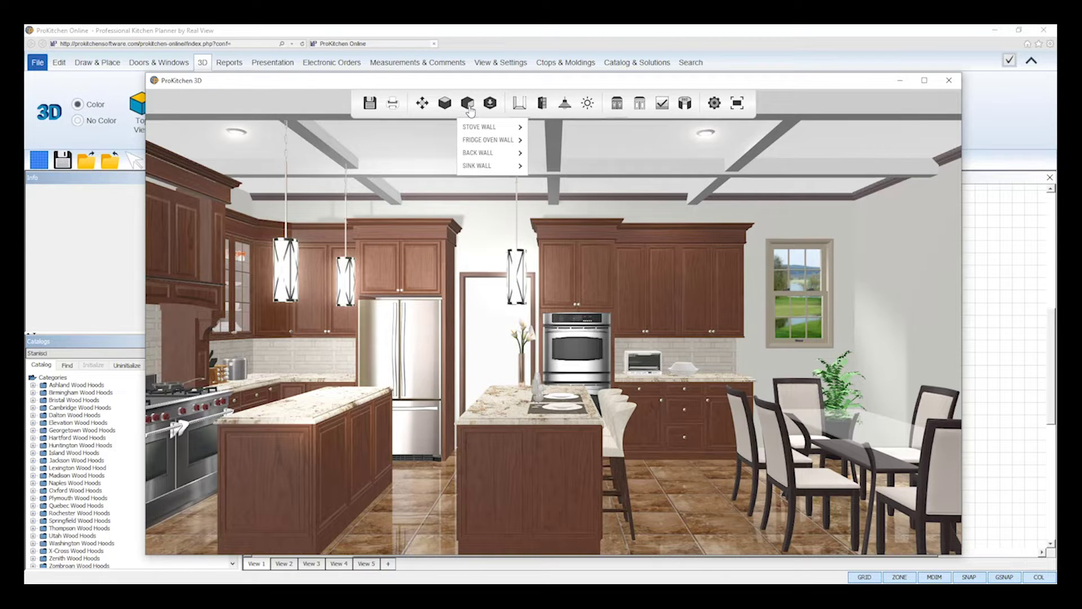
pyautogui.moveTo(473, 131)
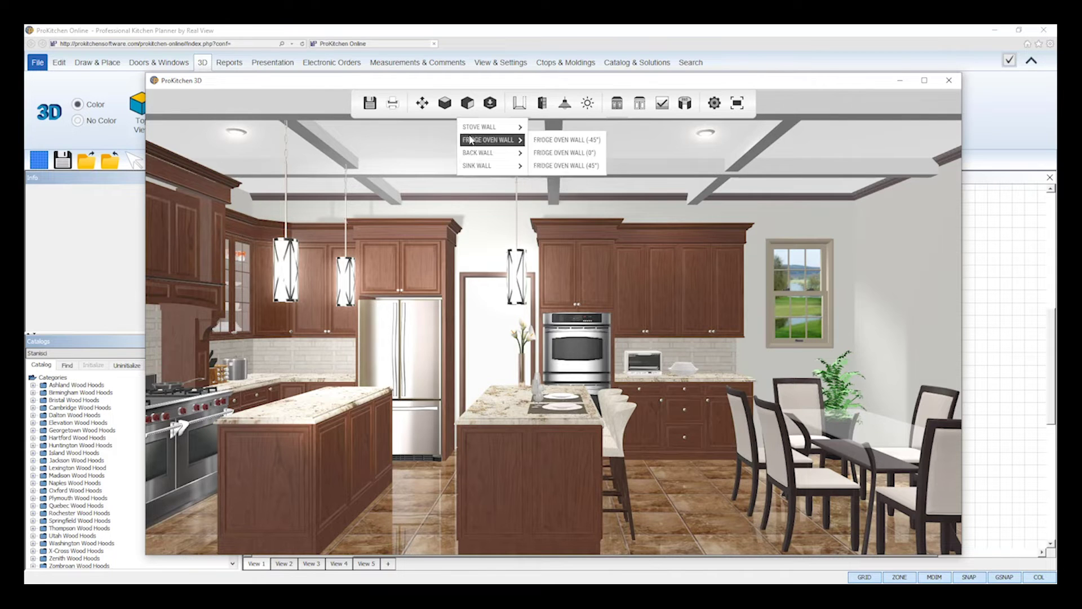
pyautogui.click(489, 103)
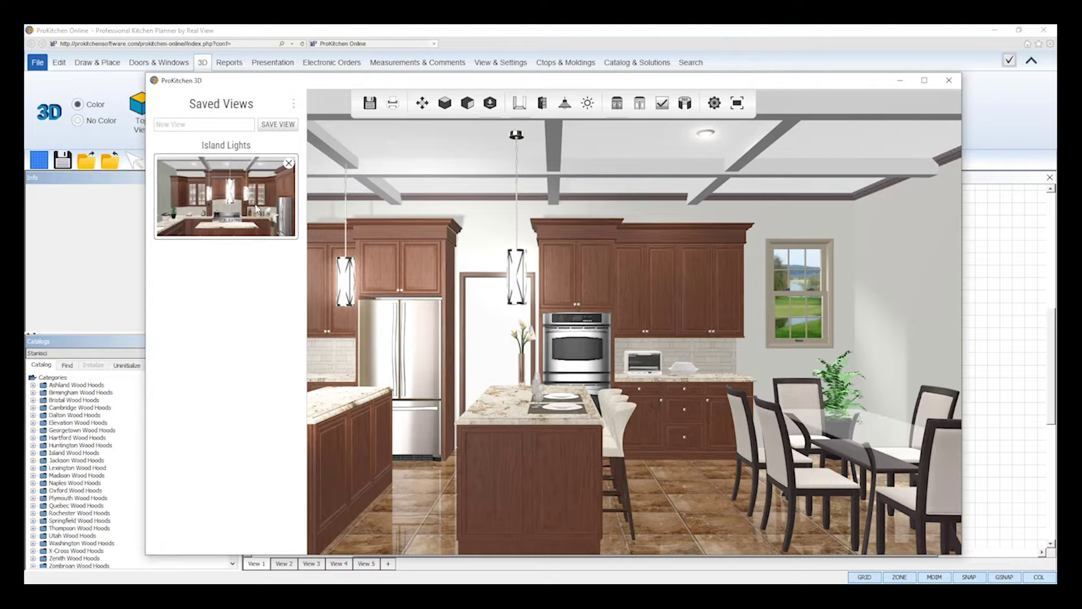
pyautogui.click(490, 107)
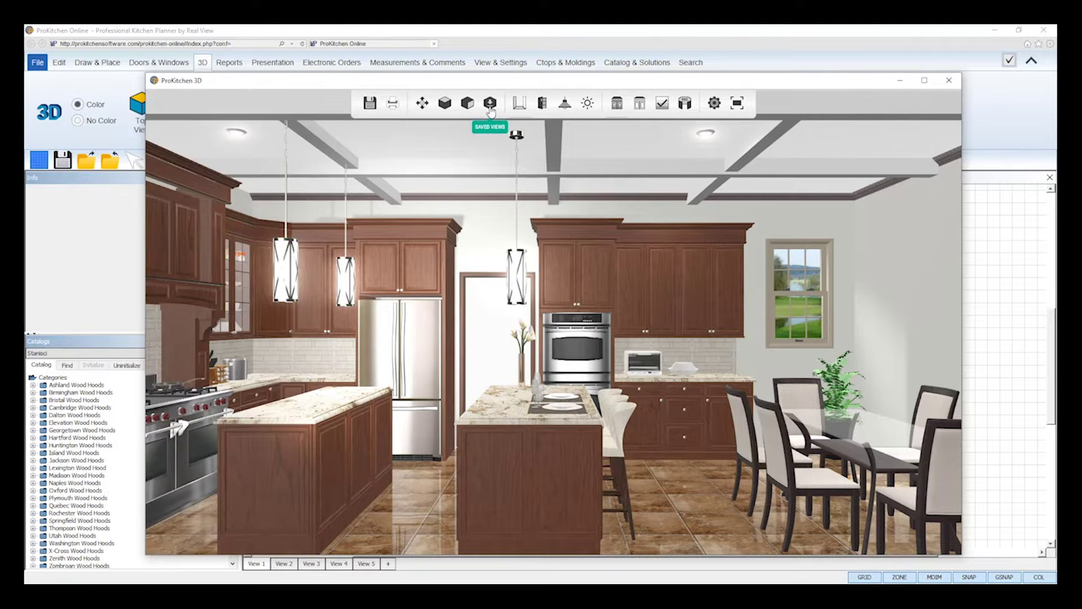
# Toggle Hide Invisible Walls and Open/Close Doors on and back off.
pyautogui.click(520, 110)
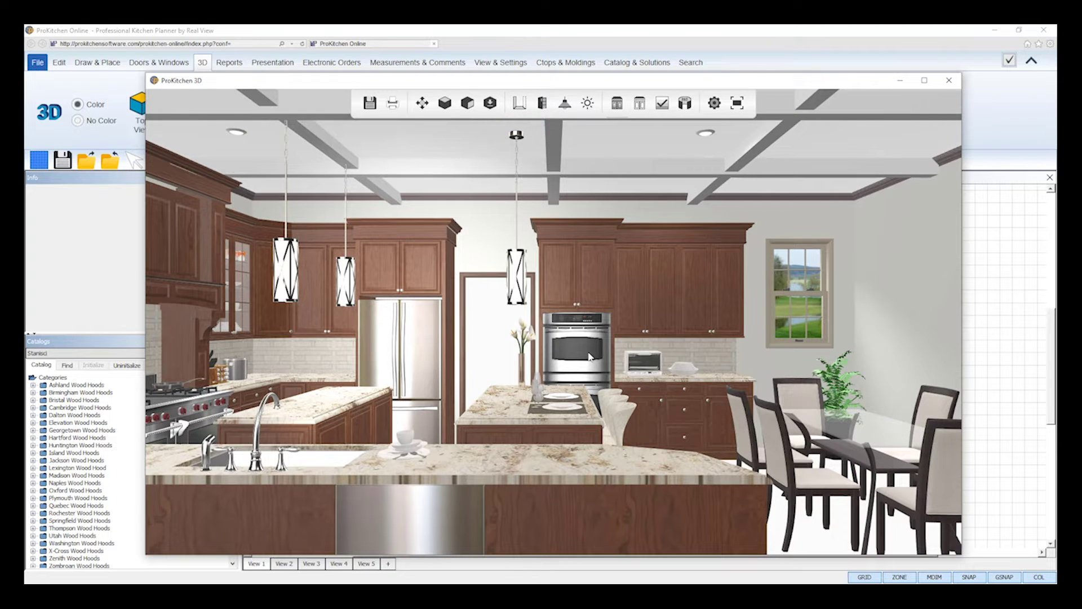
pyautogui.click(522, 108)
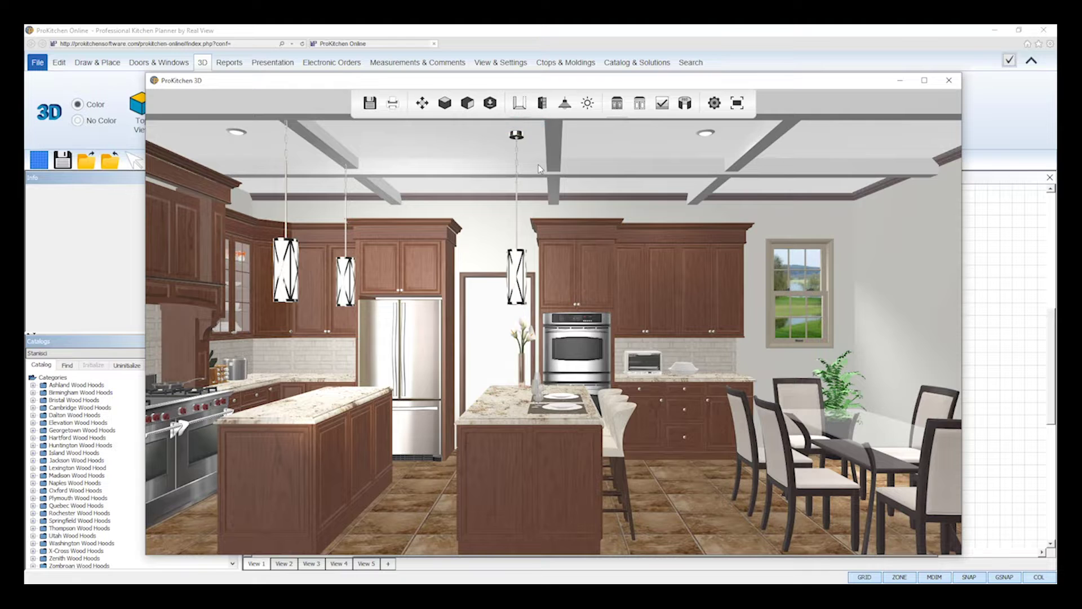
pyautogui.click(543, 104)
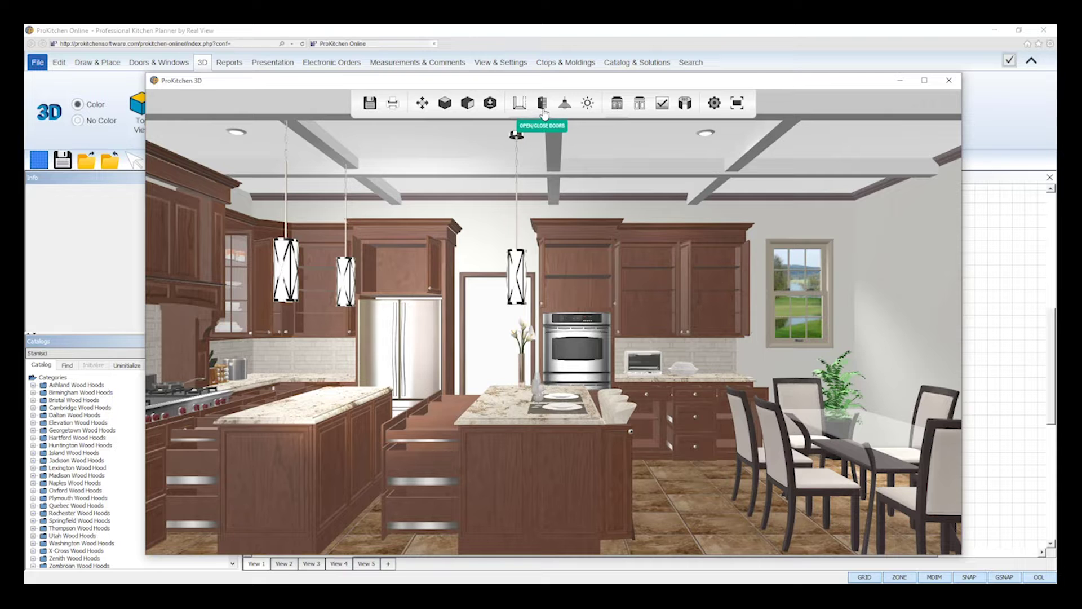
pyautogui.click(544, 110)
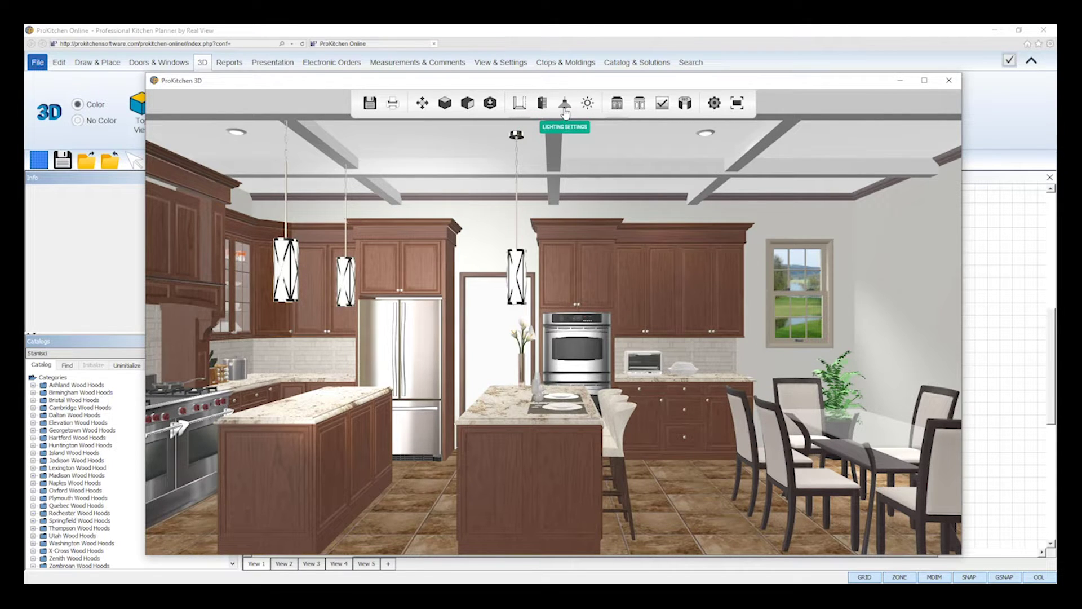
# Open Lighting Settings and scroll through the list of room lights.
pyautogui.click(565, 107)
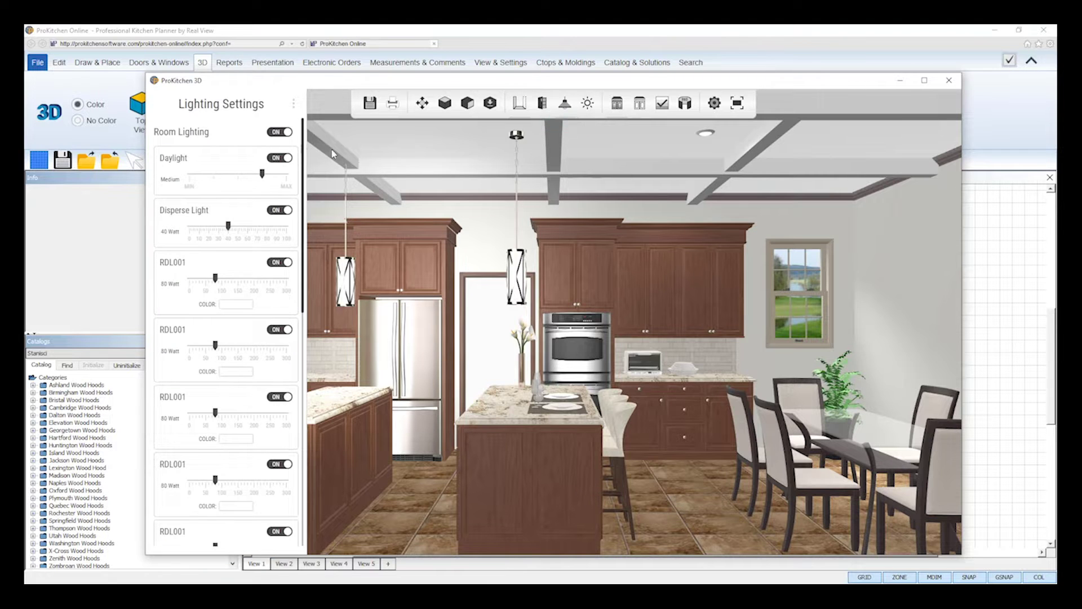
pyautogui.scroll(-5, 243, 497)
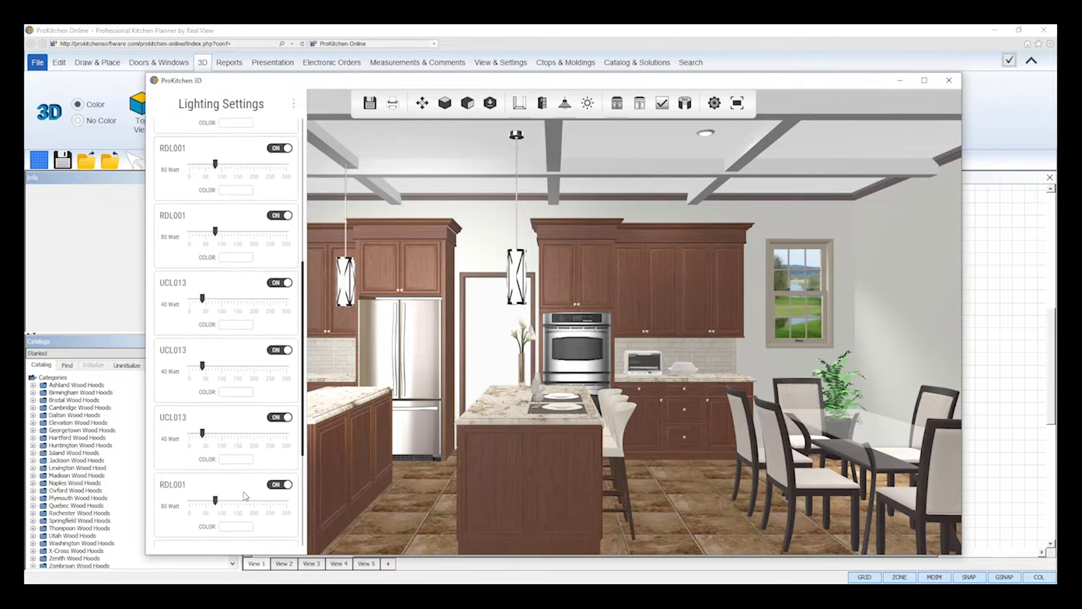
pyautogui.scroll(5, 246, 496)
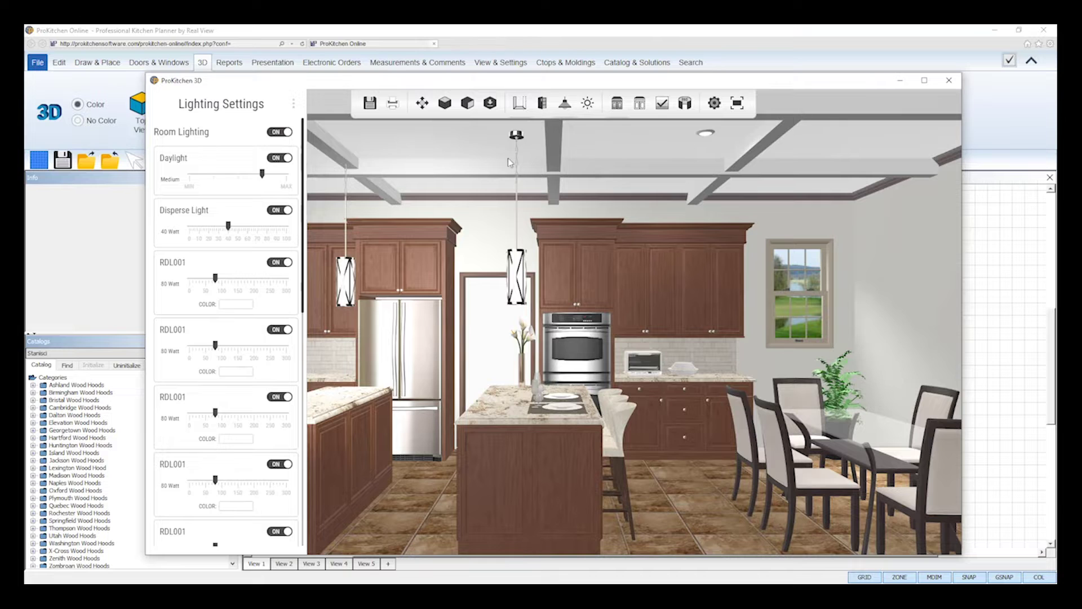
# Close the lighting settings, toggle the brightness adjustment, and render a refined image.
pyautogui.click(564, 105)
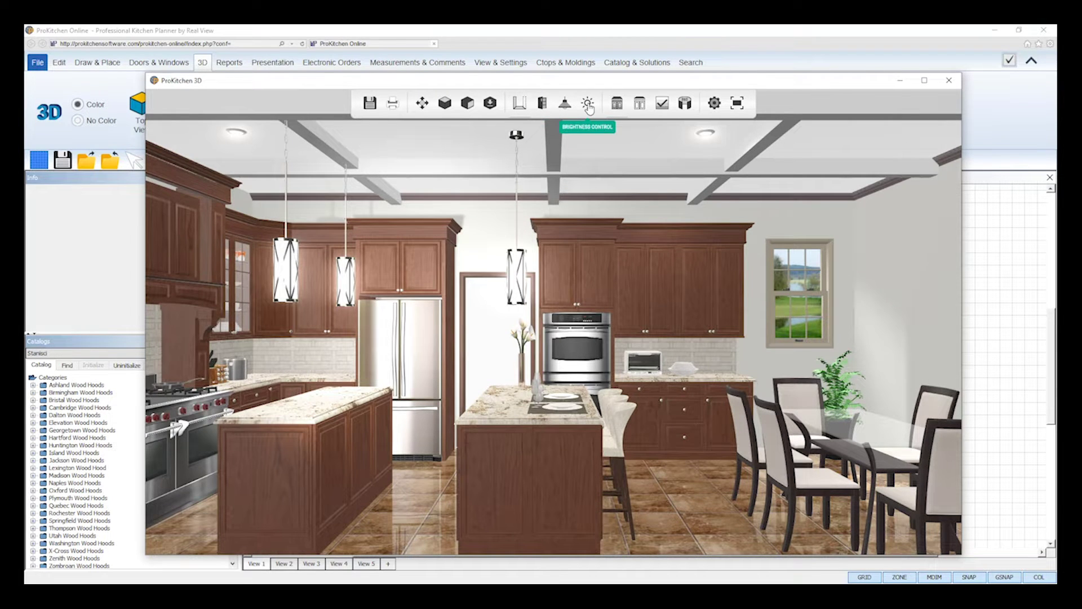
pyautogui.click(588, 107)
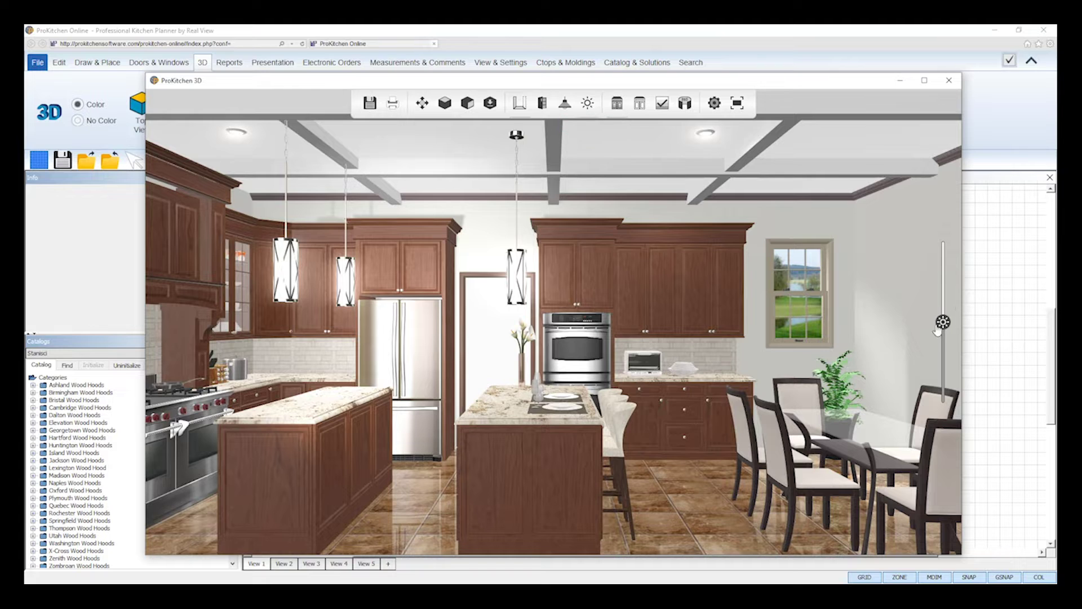
pyautogui.click(588, 110)
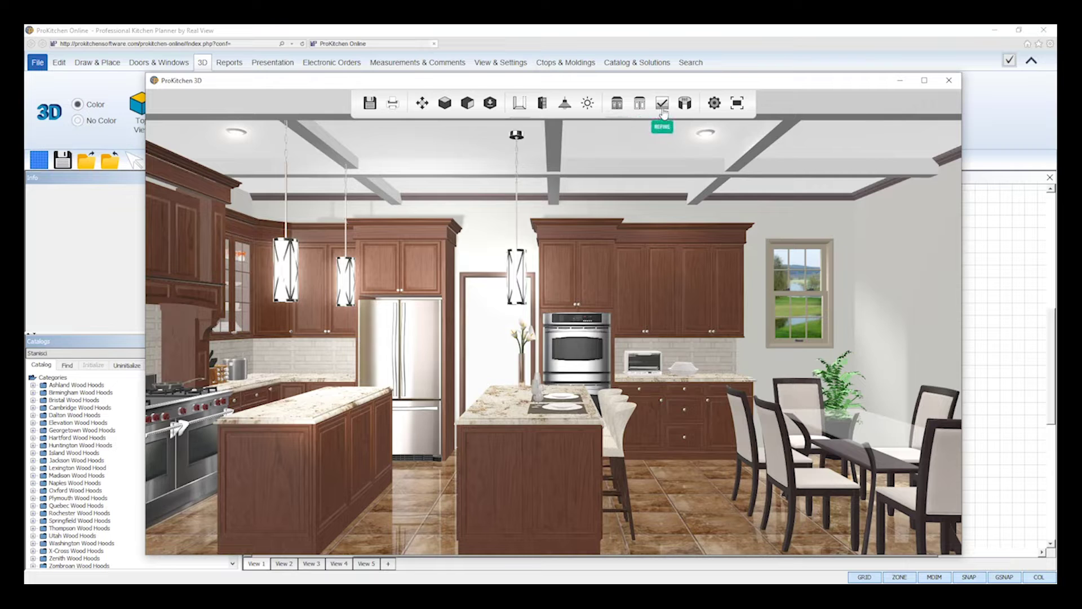
pyautogui.click(663, 114)
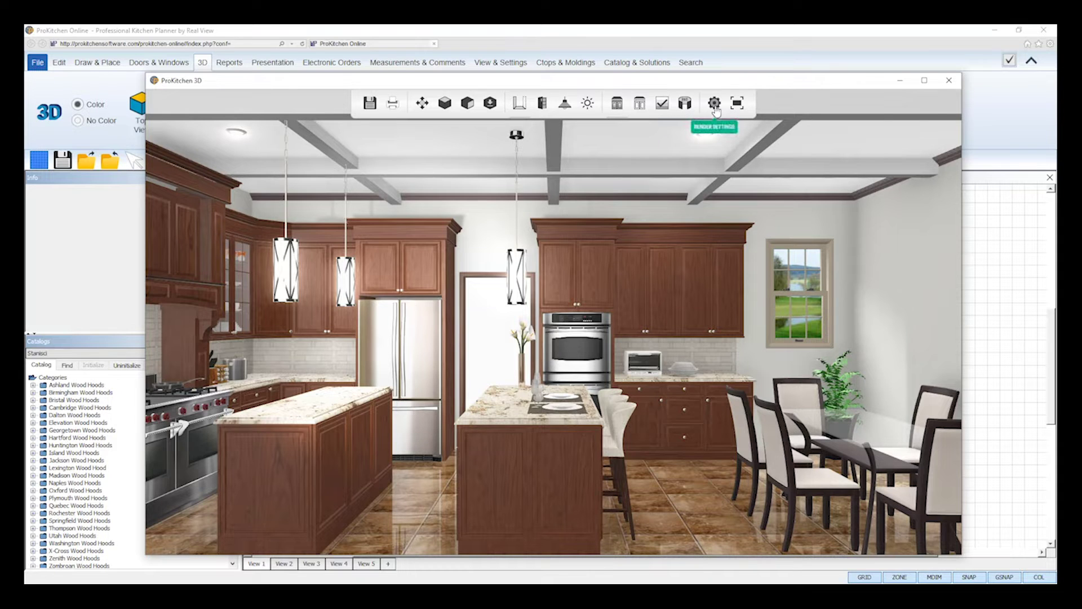
# Open and close the render settings, then toggle the 3D view full screen and back.
pyautogui.click(715, 110)
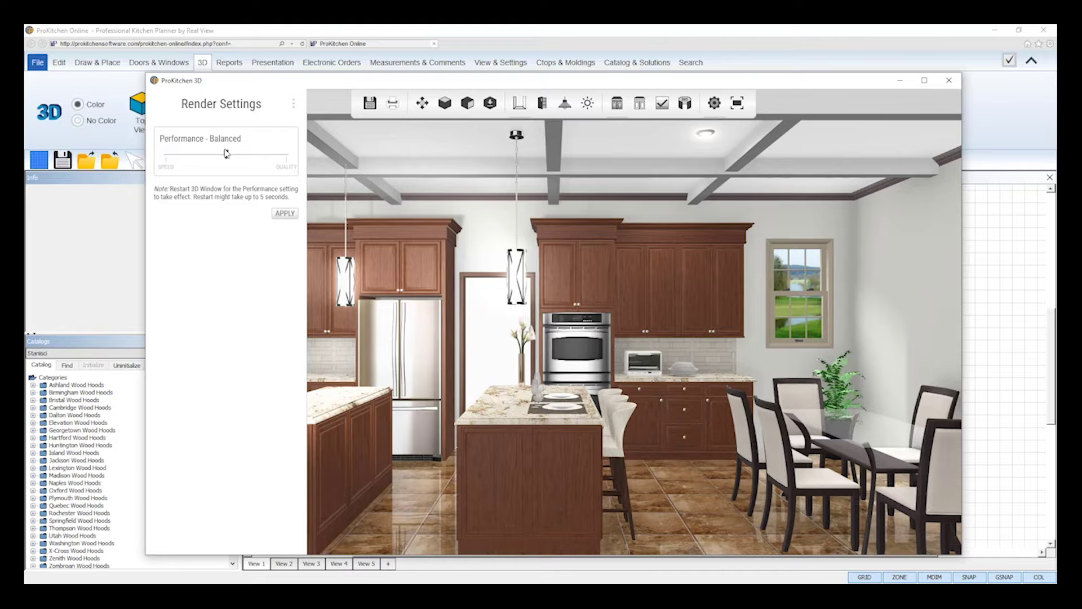
pyautogui.click(713, 106)
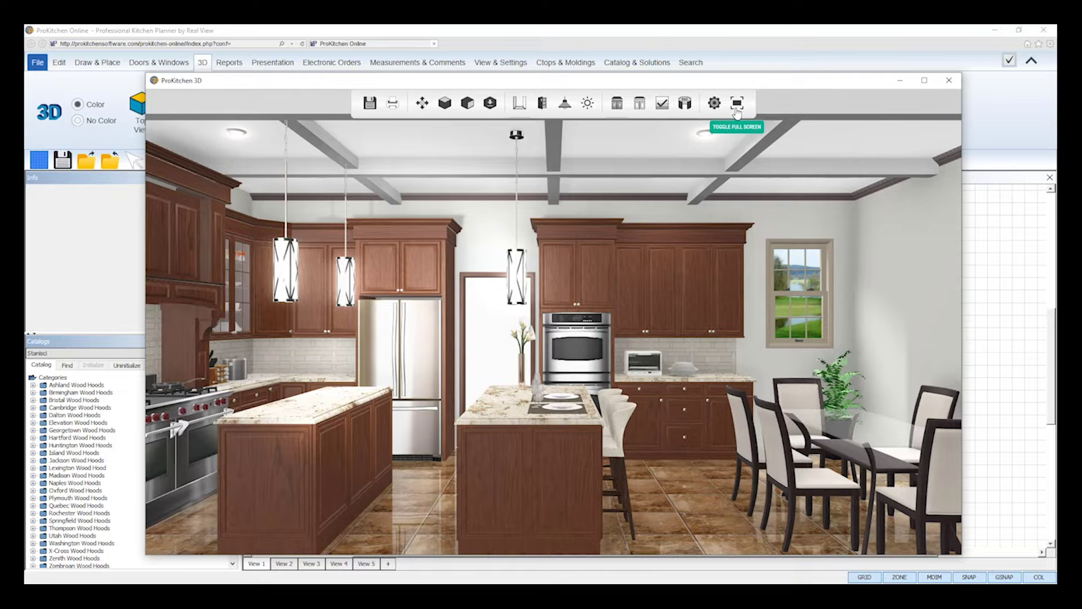
pyautogui.click(737, 104)
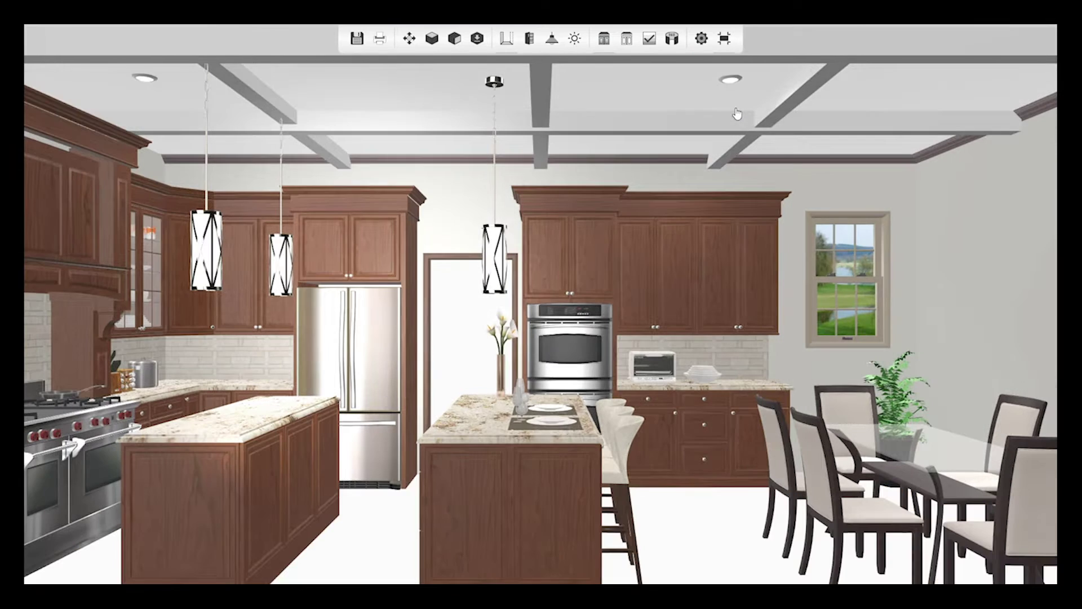
pyautogui.click(725, 39)
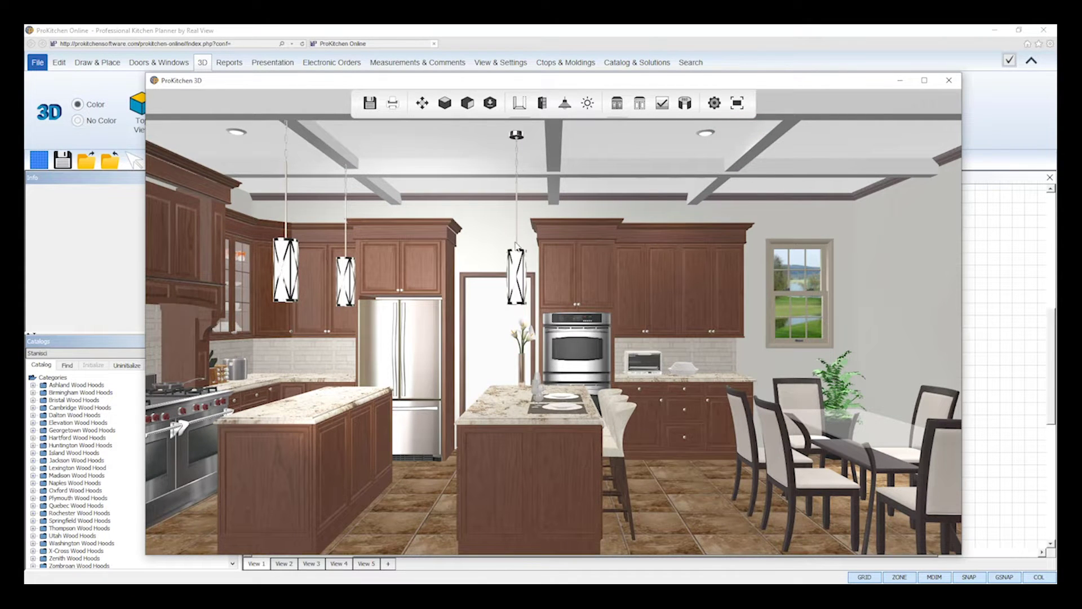
# Using the Camera Controls, shift the view left, down and right, then zoom in and out.
pyautogui.click(423, 109)
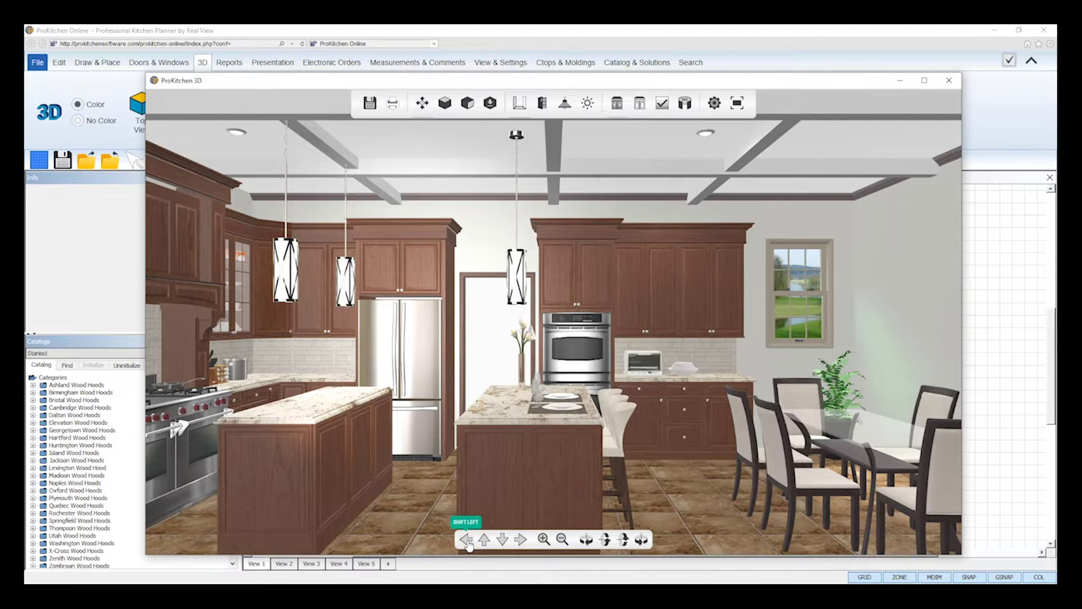
pyautogui.click(467, 540)
pyautogui.click(501, 541)
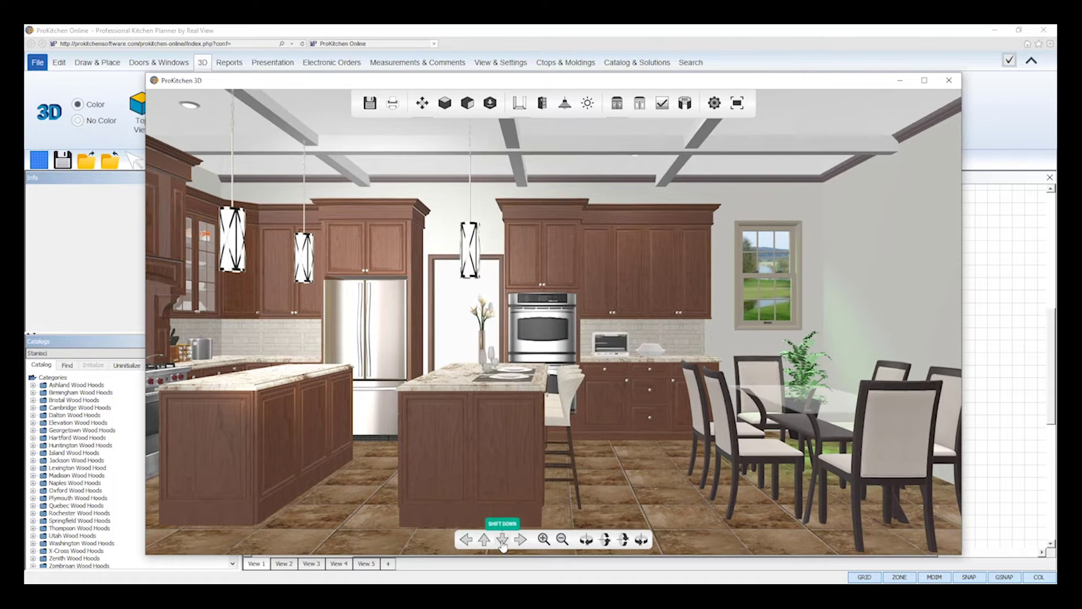
pyautogui.click(502, 540)
pyautogui.click(520, 540)
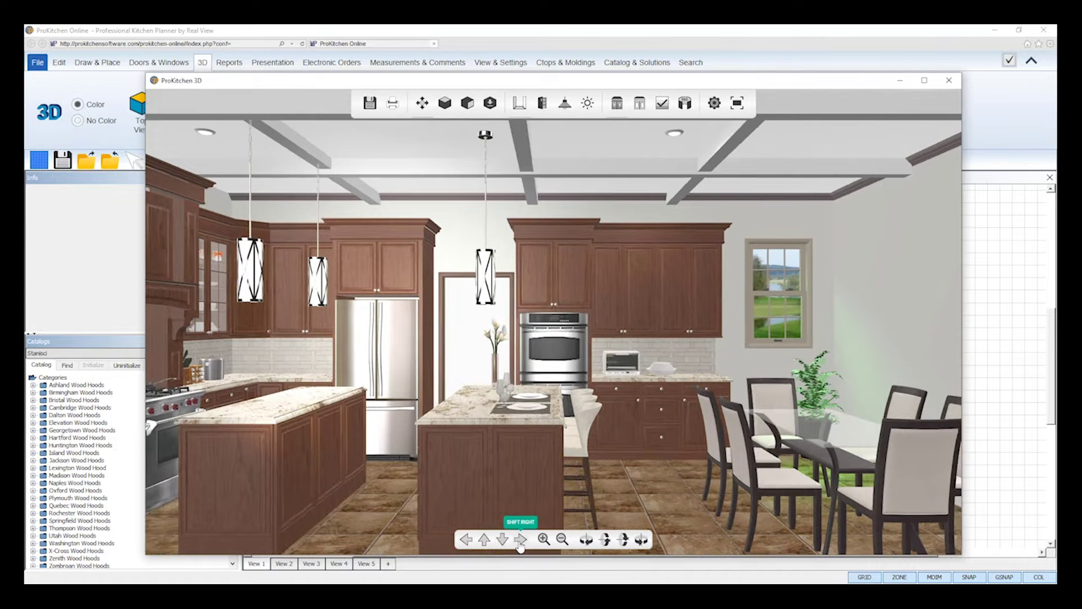
pyautogui.click(544, 540)
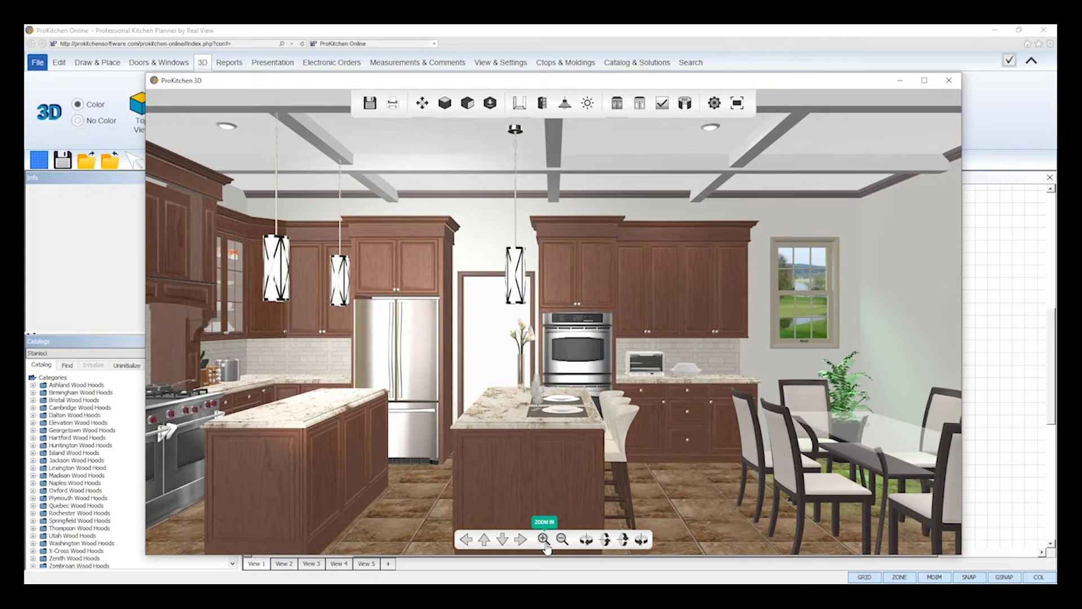
pyautogui.click(544, 540)
pyautogui.click(561, 540)
pyautogui.click(562, 540)
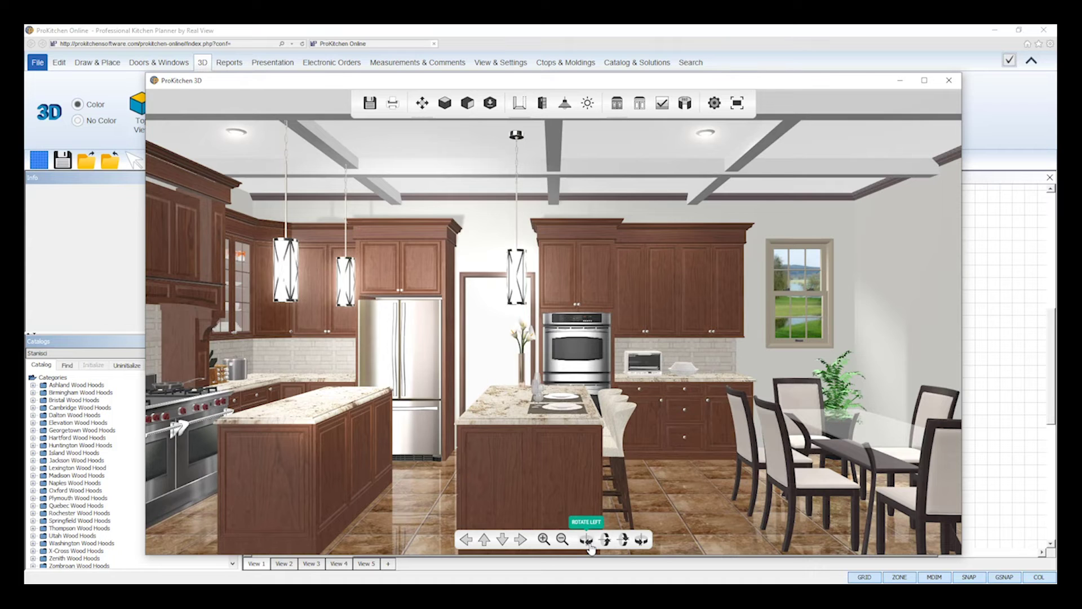
# Rotate the kitchen view left, tilt the camera up and down, then rotate right.
pyautogui.click(589, 545)
pyautogui.click(590, 545)
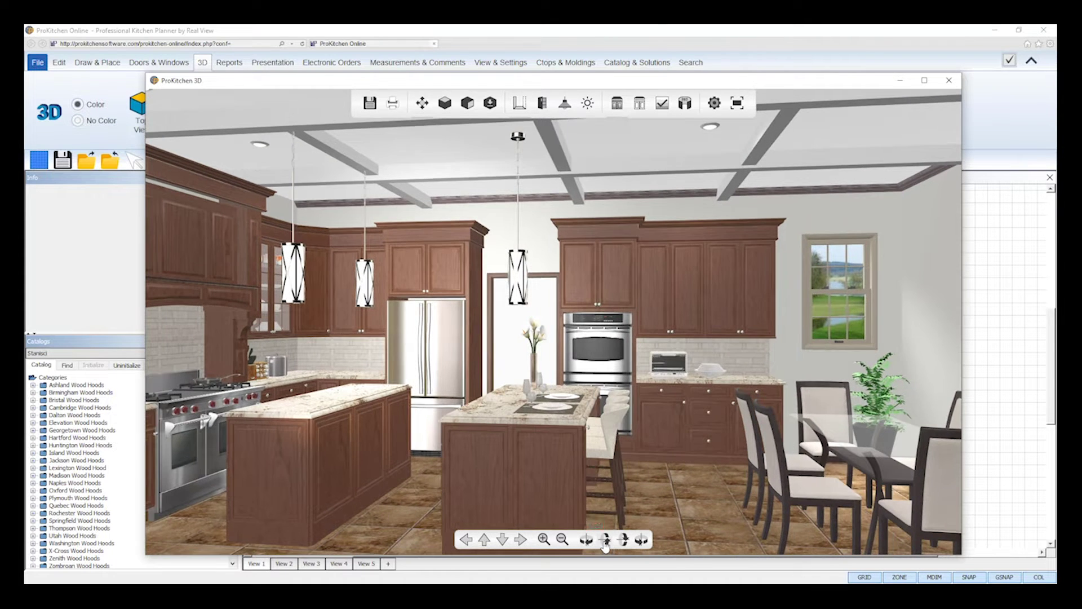
pyautogui.click(605, 541)
pyautogui.click(605, 541)
pyautogui.click(623, 541)
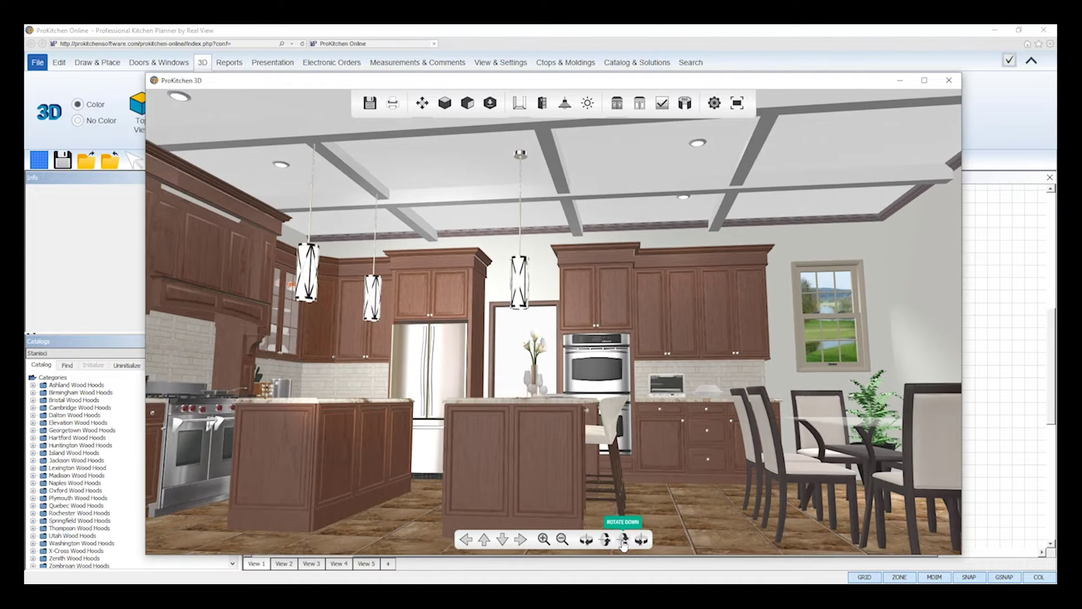
pyautogui.click(623, 541)
pyautogui.click(624, 541)
pyautogui.click(624, 541)
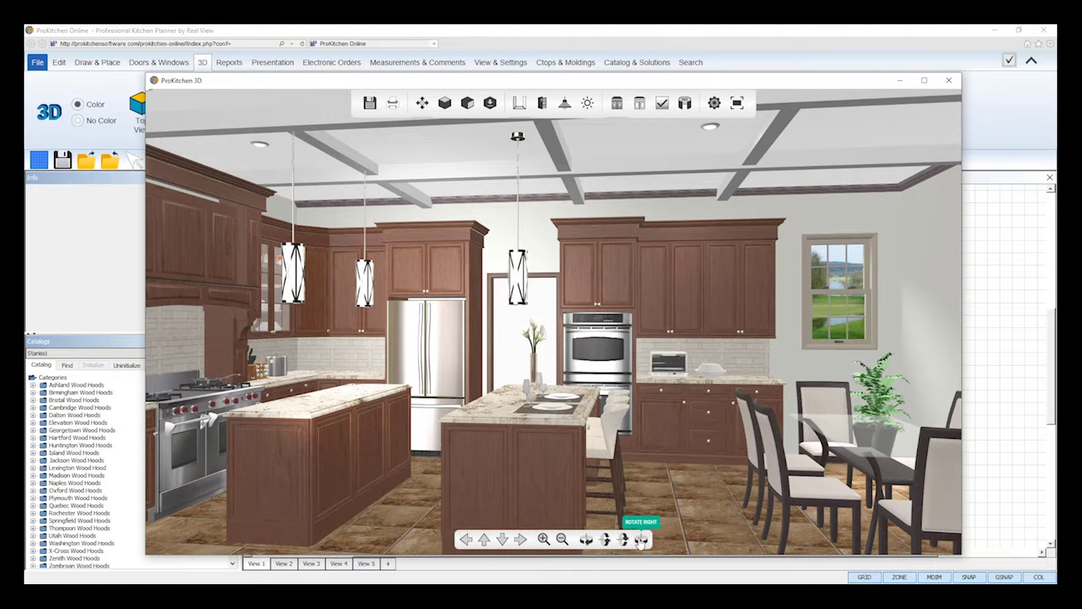
pyautogui.click(642, 540)
pyautogui.click(642, 540)
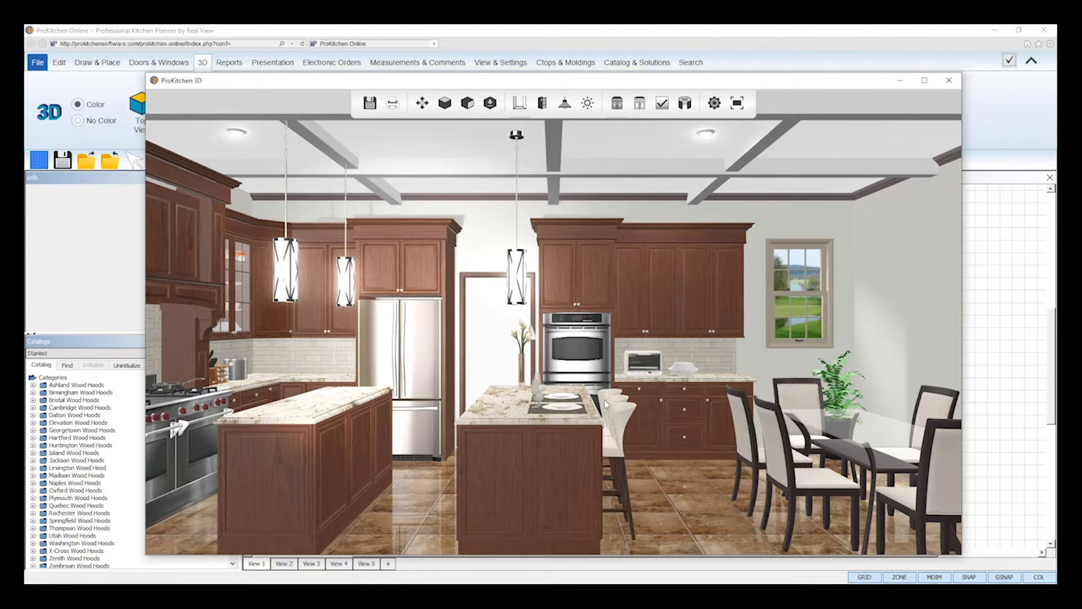
# Orbit the camera around the island, turning left and moving forward toward the oven.
pyautogui.moveTo(625, 405); pyautogui.dragTo(584, 401)
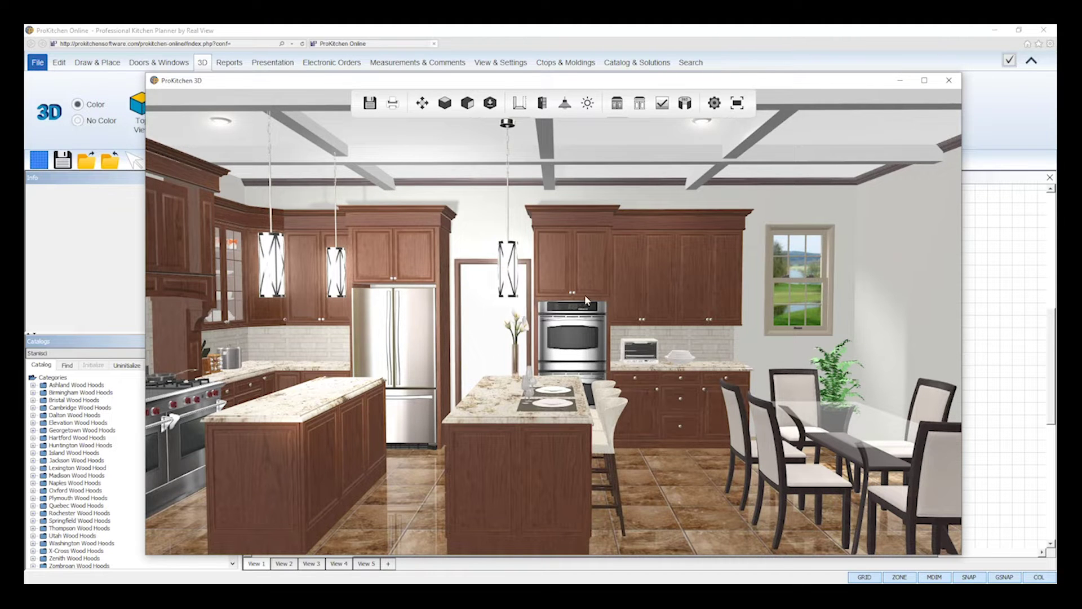
pyautogui.moveTo(608, 332); pyautogui.dragTo(597, 332)
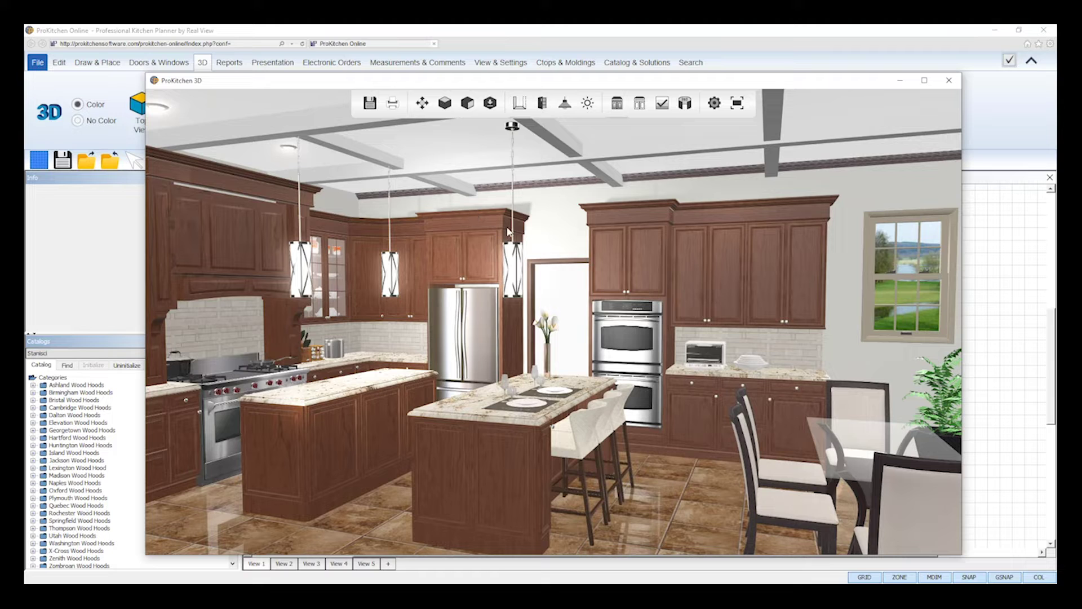
pyautogui.moveTo(552, 334); pyautogui.dragTo(562, 330)
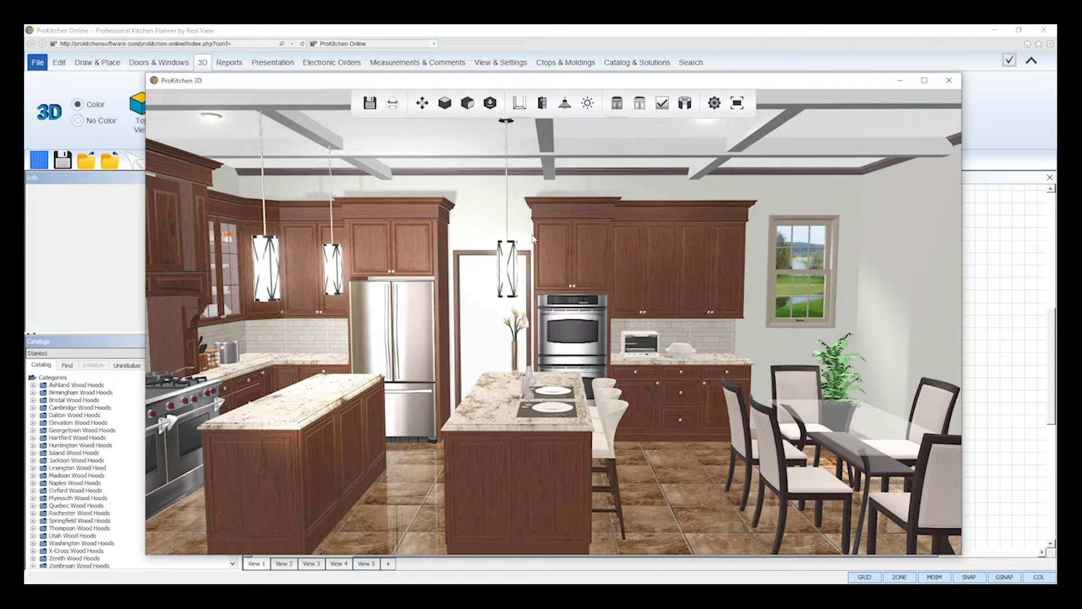
# Adjust the camera with the scroll wheel and render the view with Refine.
pyautogui.scroll(-2, 583, 330)
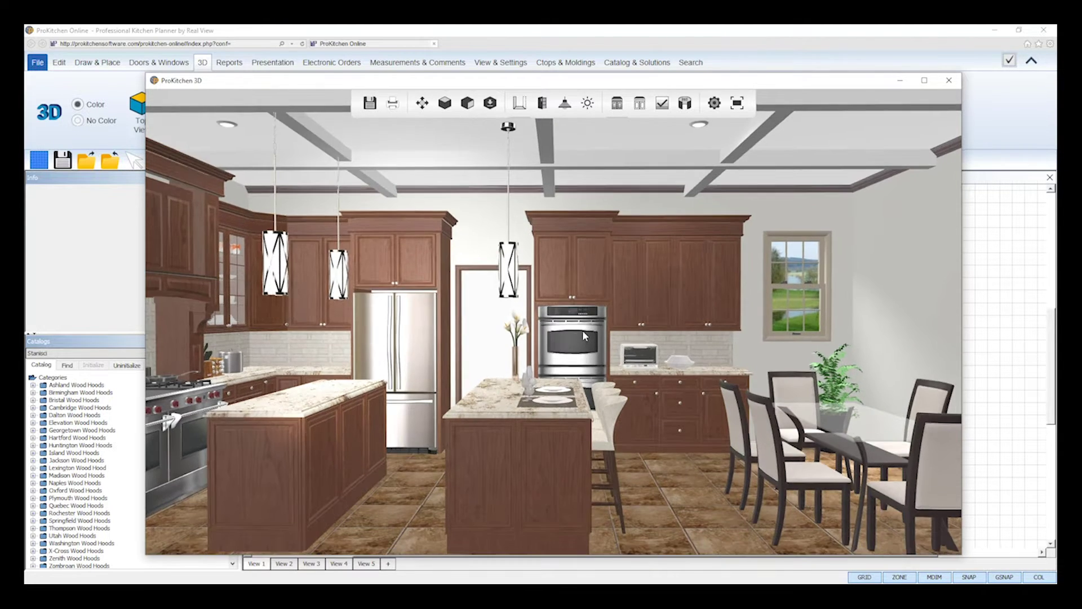
pyautogui.scroll(-3, 584, 330)
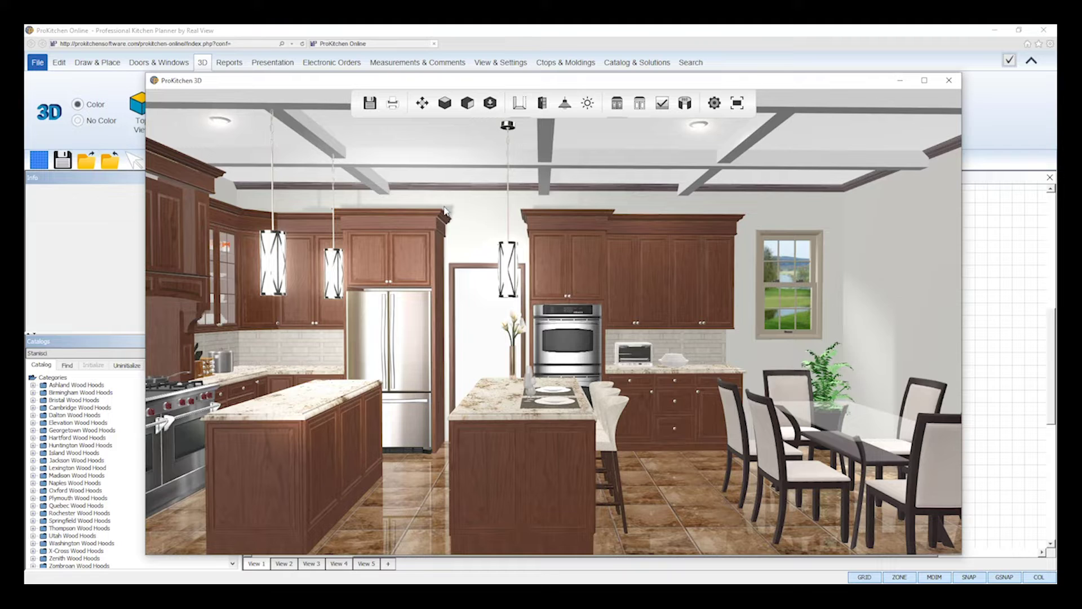
pyautogui.click(664, 107)
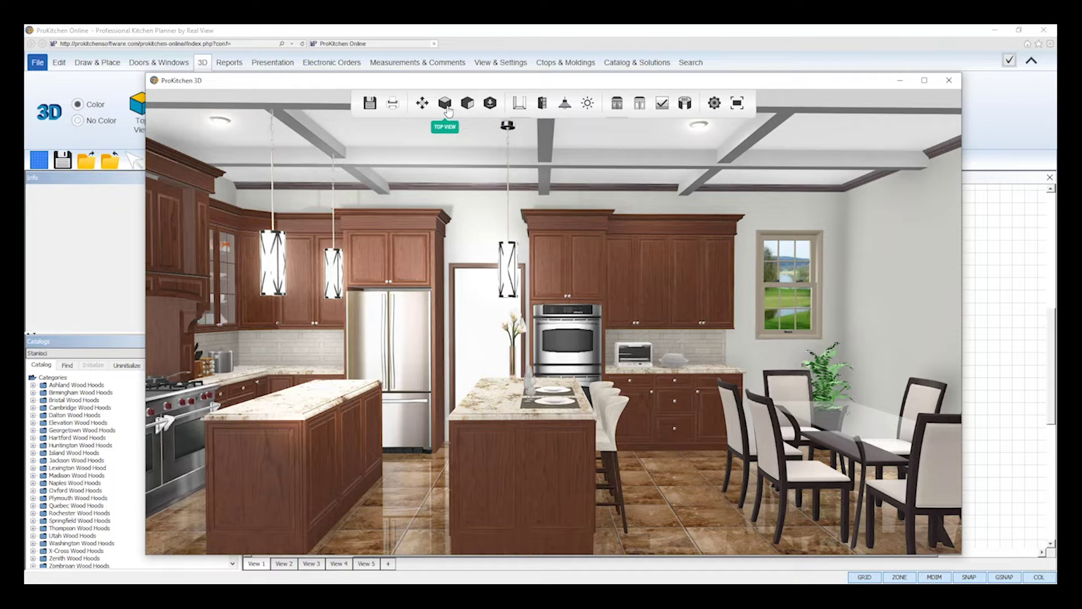
# Try the overhead view angles at 90°, 60° and 30°.
pyautogui.click(446, 105)
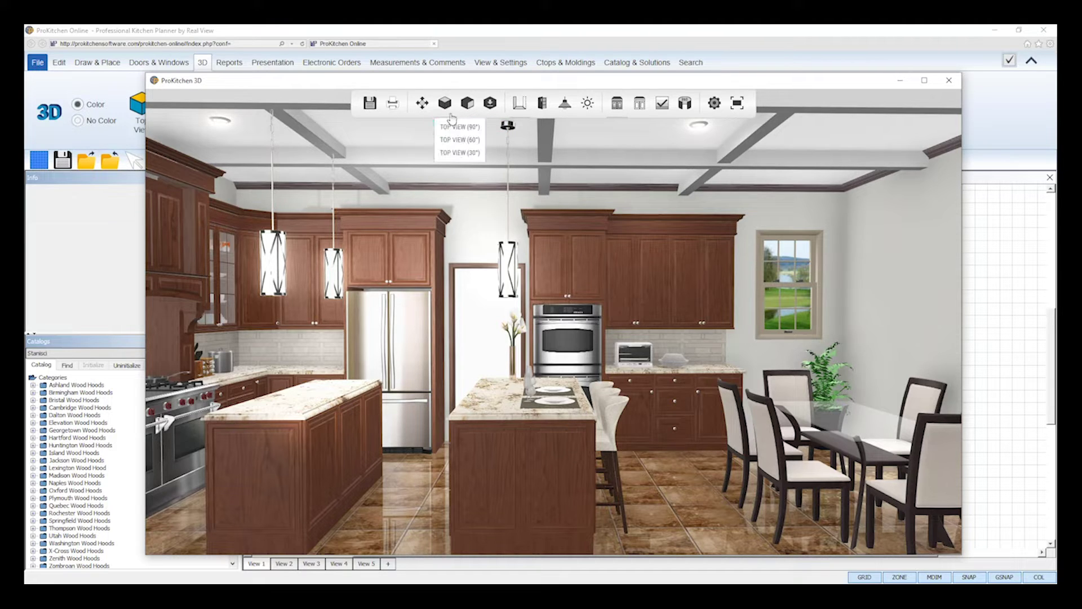
pyautogui.click(456, 127)
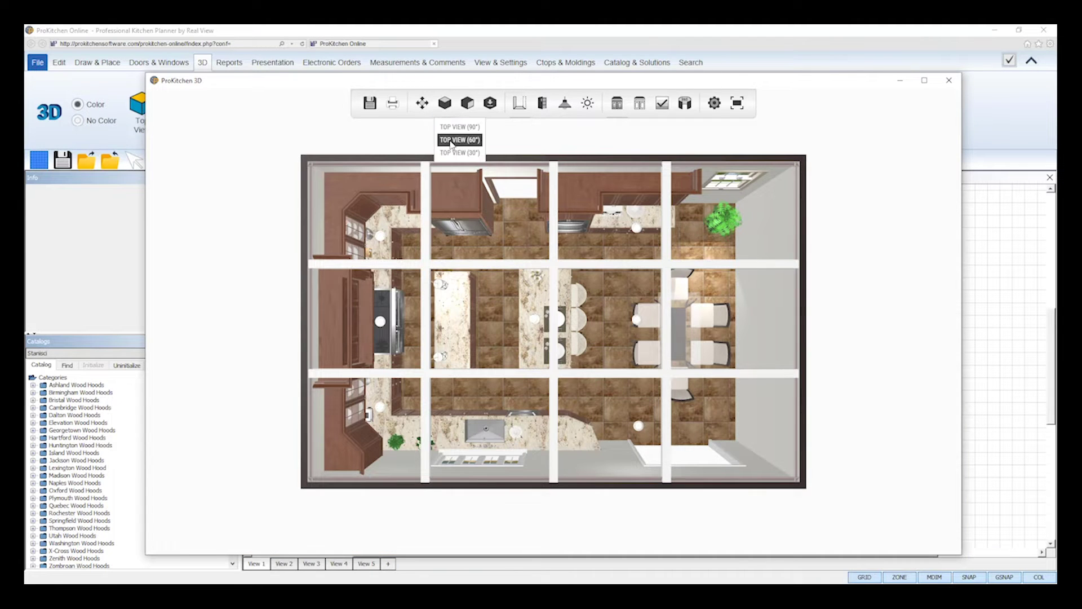
pyautogui.click(451, 140)
pyautogui.click(446, 104)
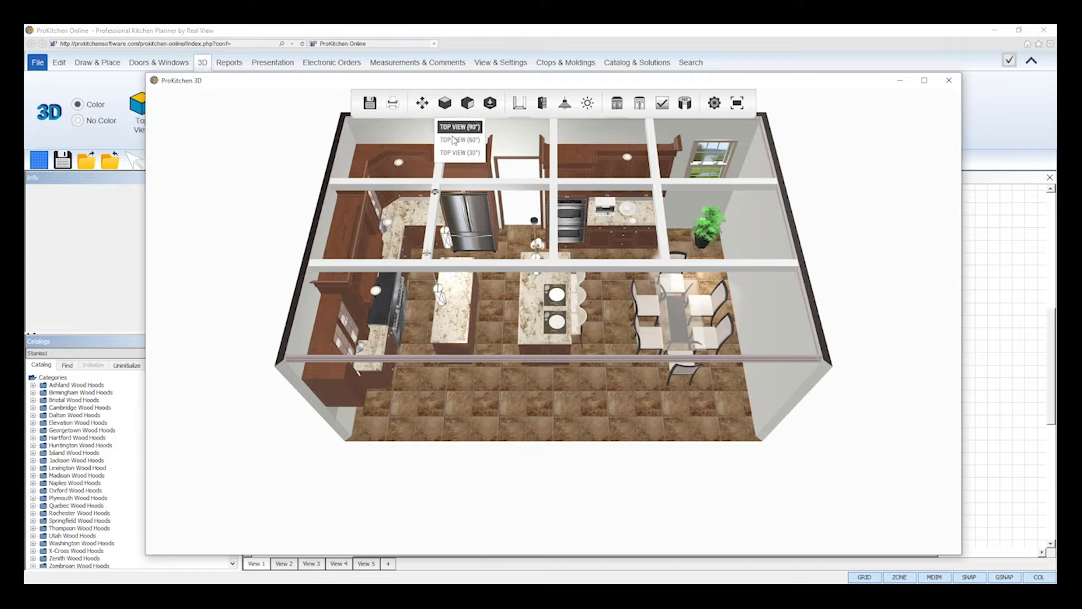
pyautogui.click(457, 153)
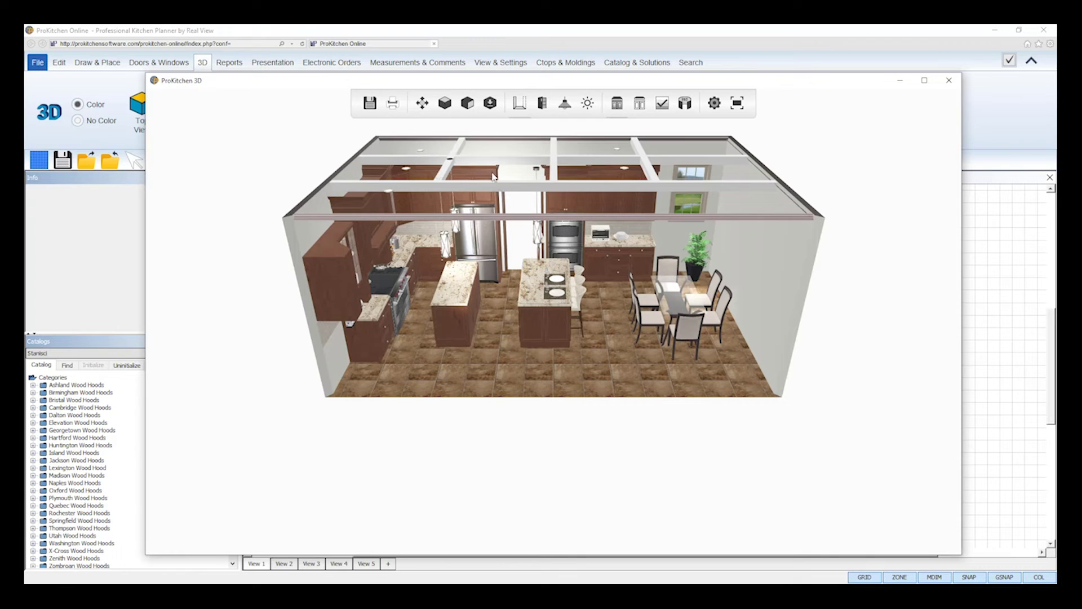
# Show the STOVE WALL views at 0°, -45° and 45°, ending straight on at 0°.
pyautogui.click(467, 106)
pyautogui.moveTo(472, 131)
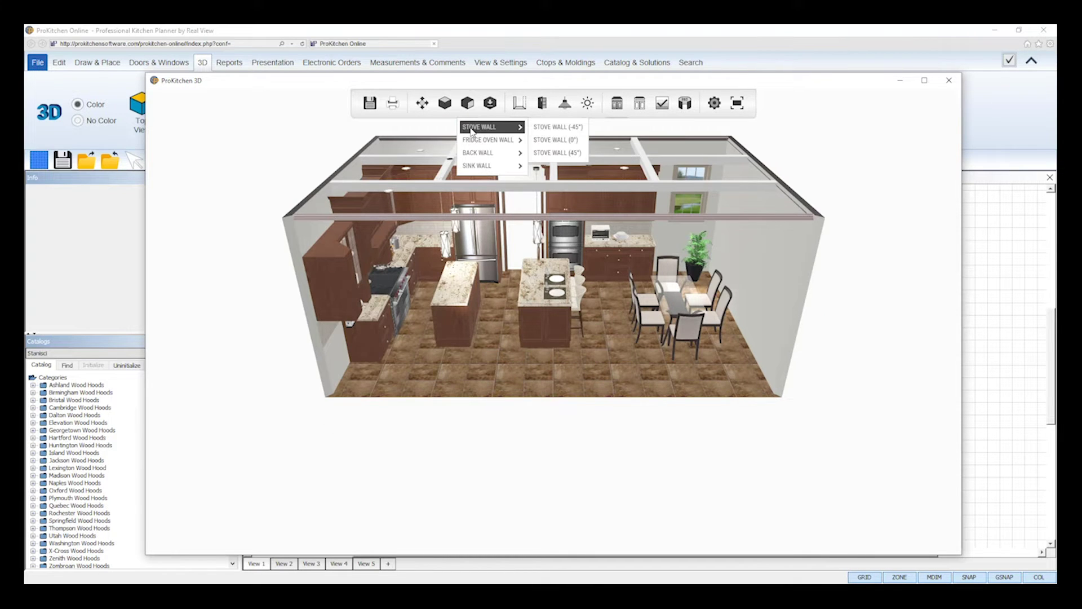
pyautogui.click(552, 140)
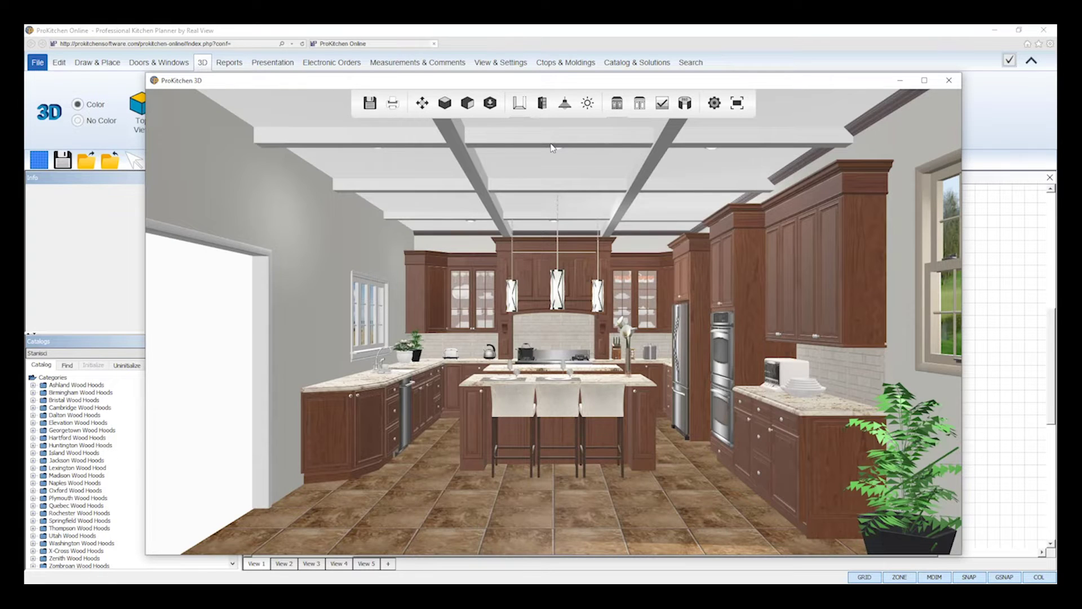
pyautogui.click(468, 104)
pyautogui.moveTo(479, 130)
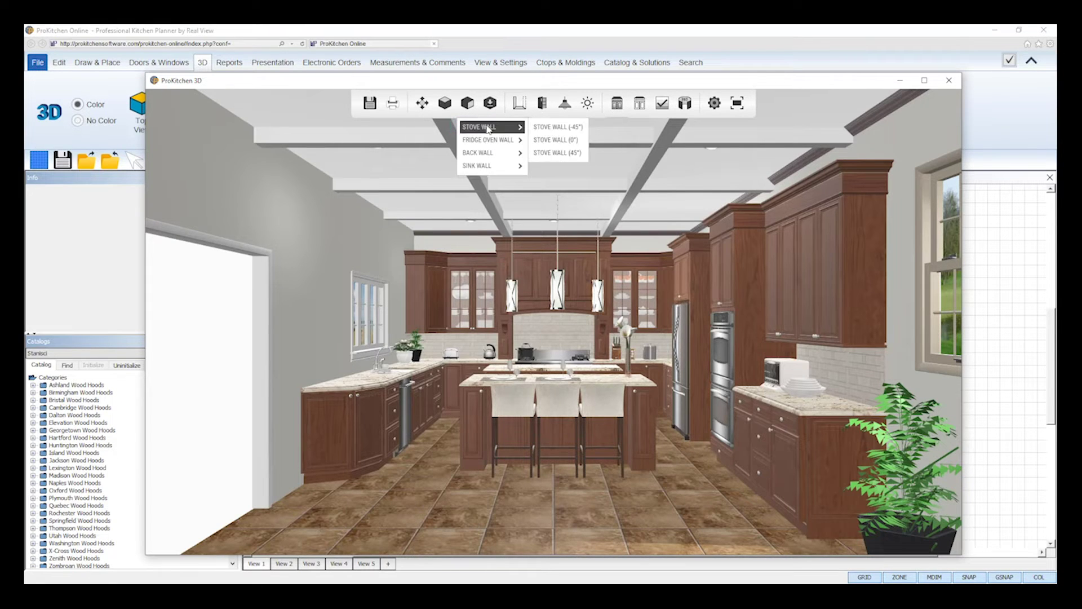
pyautogui.click(535, 127)
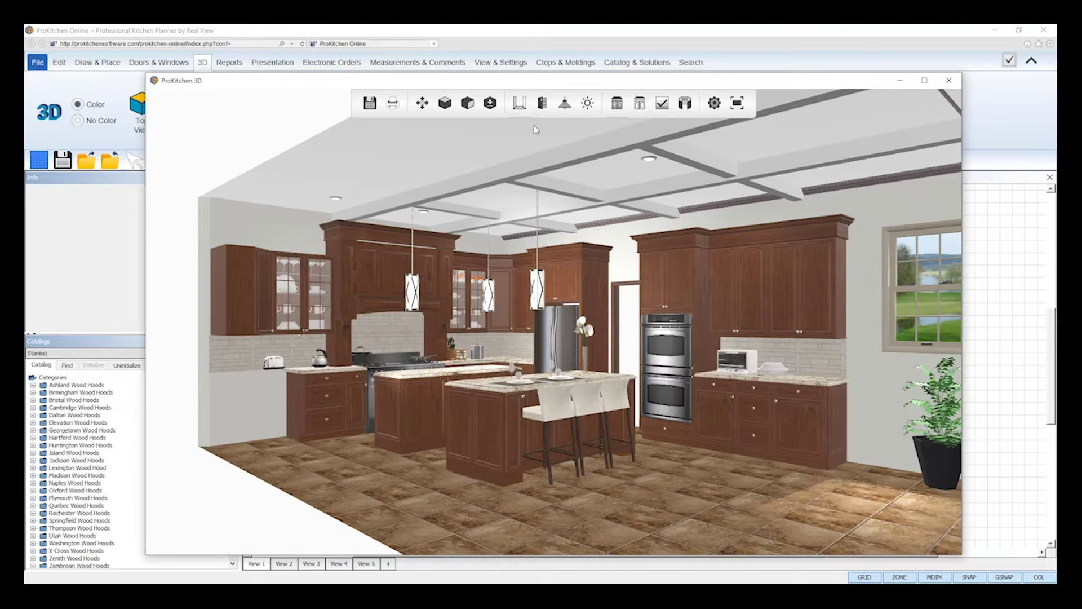
pyautogui.click(467, 103)
pyautogui.moveTo(485, 128)
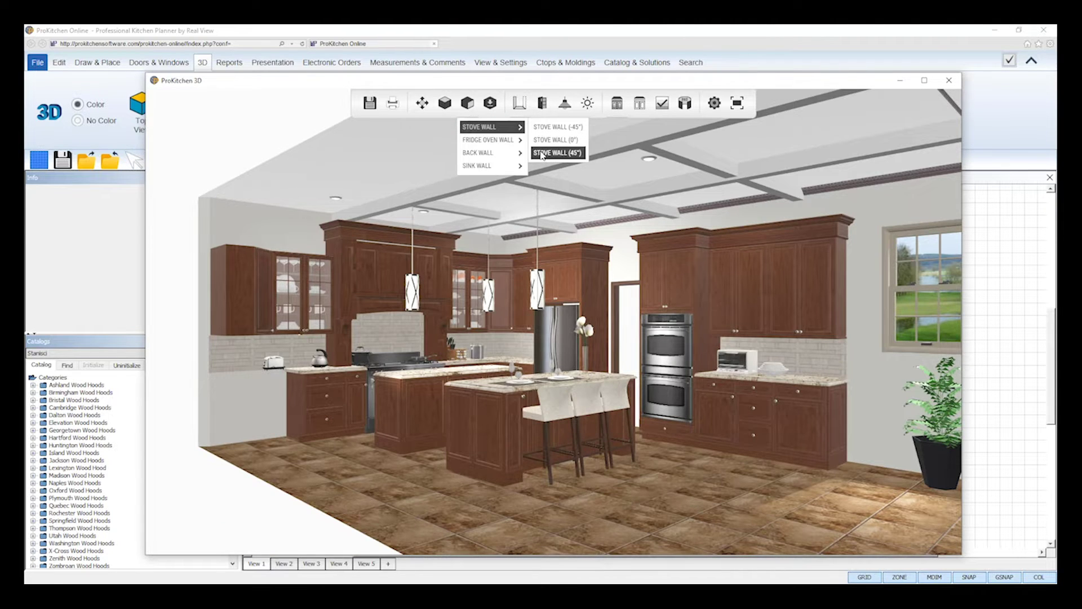
pyautogui.click(544, 153)
pyautogui.click(468, 103)
pyautogui.moveTo(485, 127)
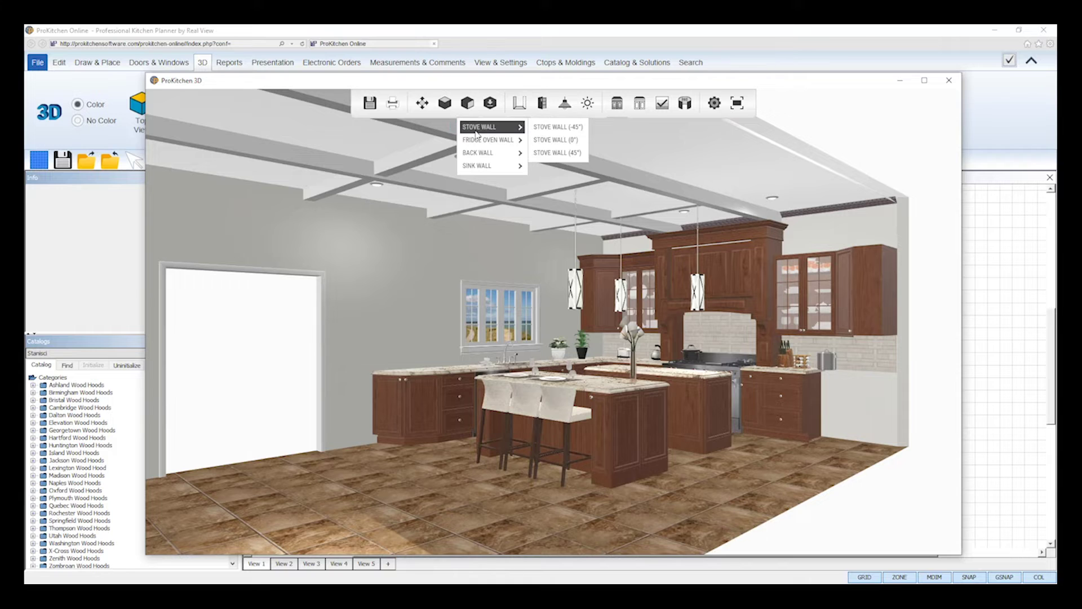
pyautogui.click(544, 141)
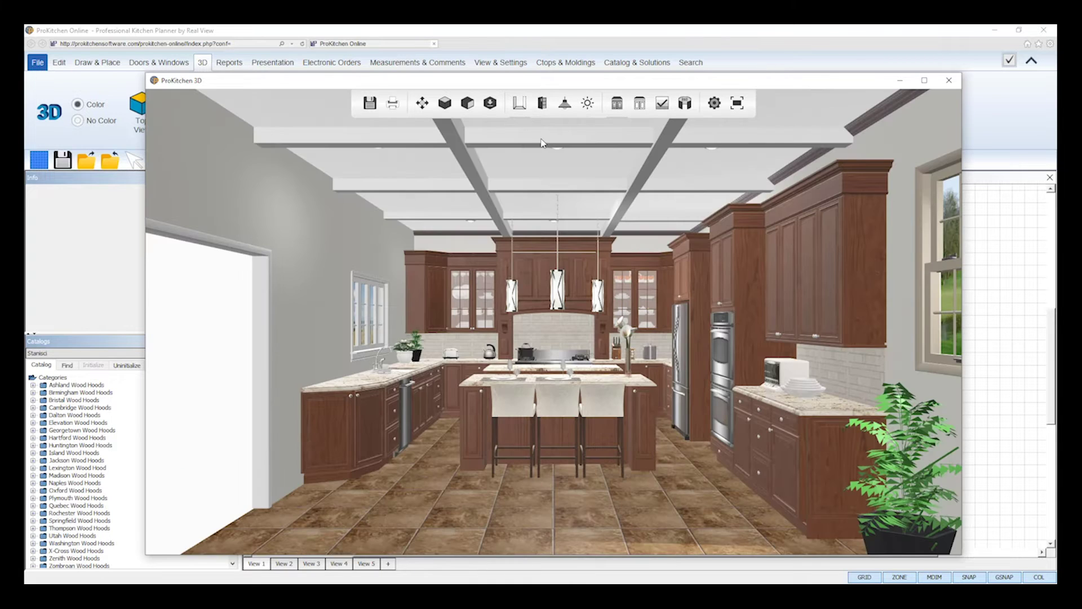
# Zoom in and save the current camera in Saved Views as 'Stove Wall Zoom In'.
pyautogui.click(490, 103)
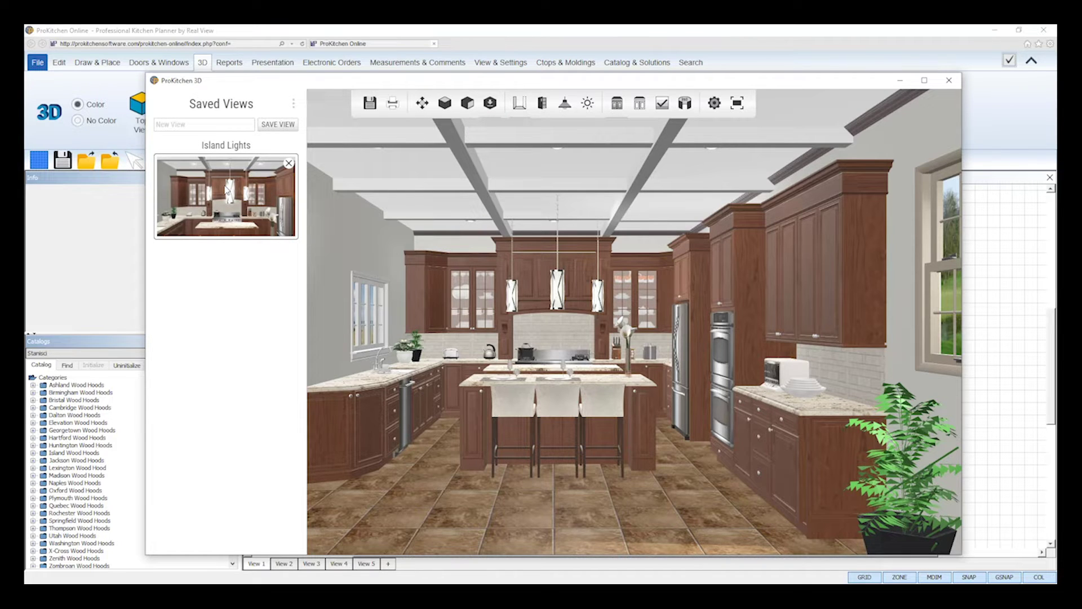
pyautogui.scroll(2, 561, 366)
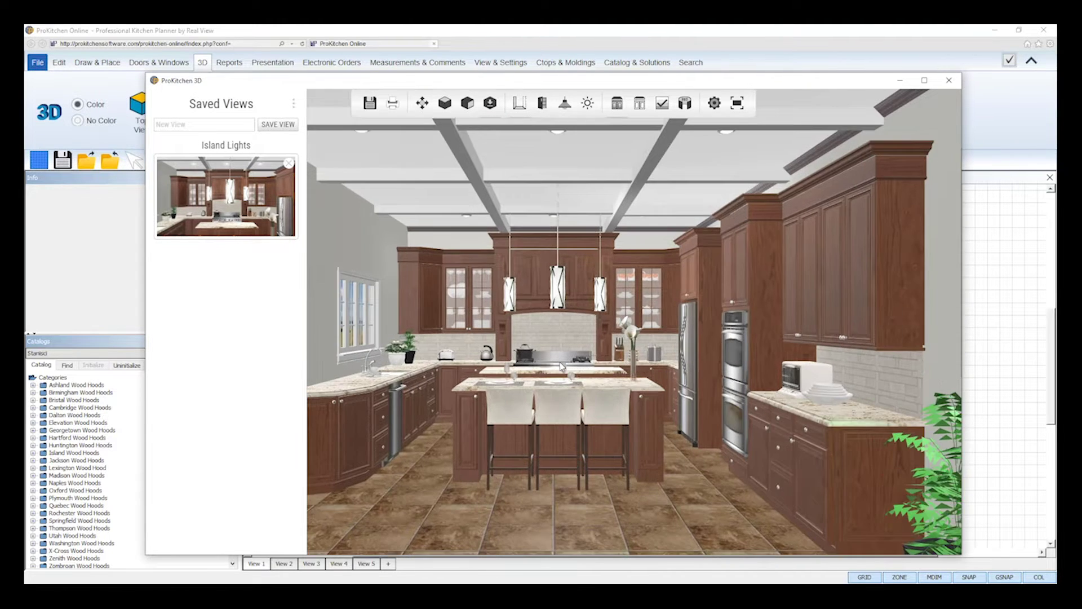
pyautogui.scroll(2, 561, 367)
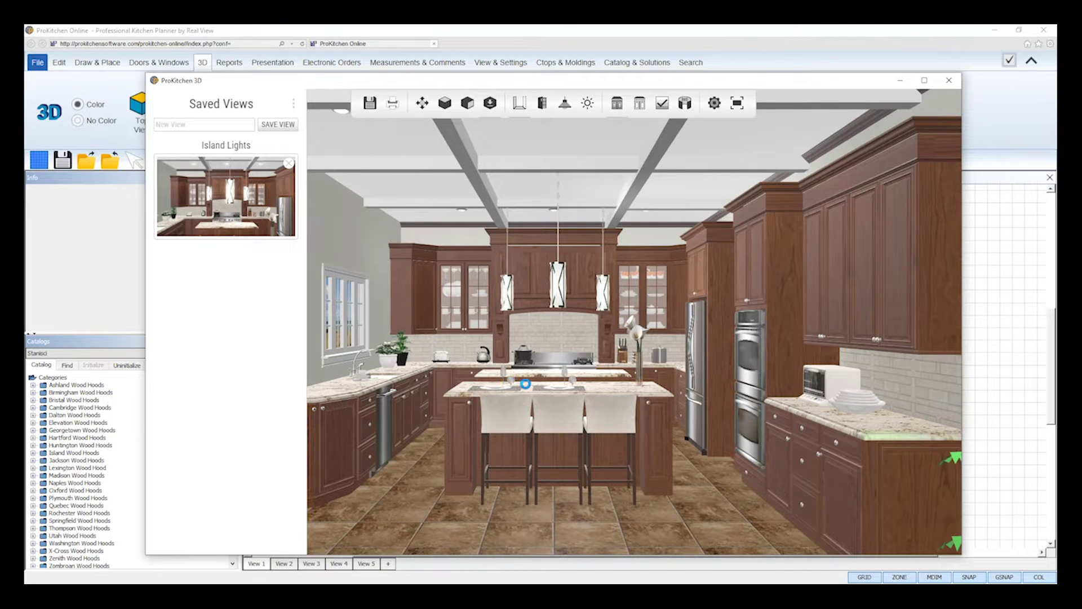
pyautogui.scroll(1, 530, 387)
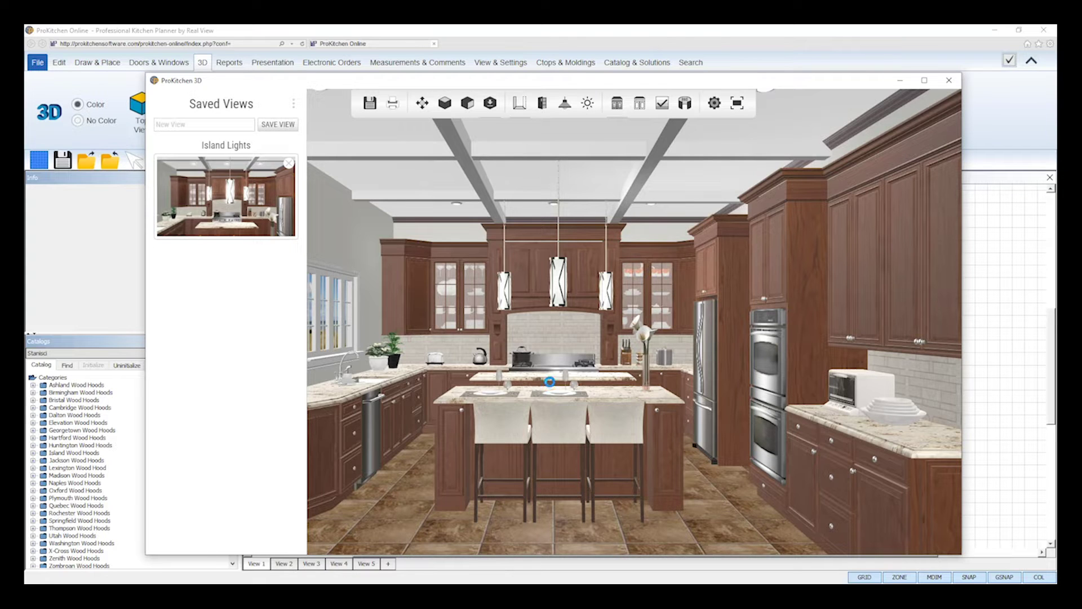
pyautogui.scroll(1, 550, 375)
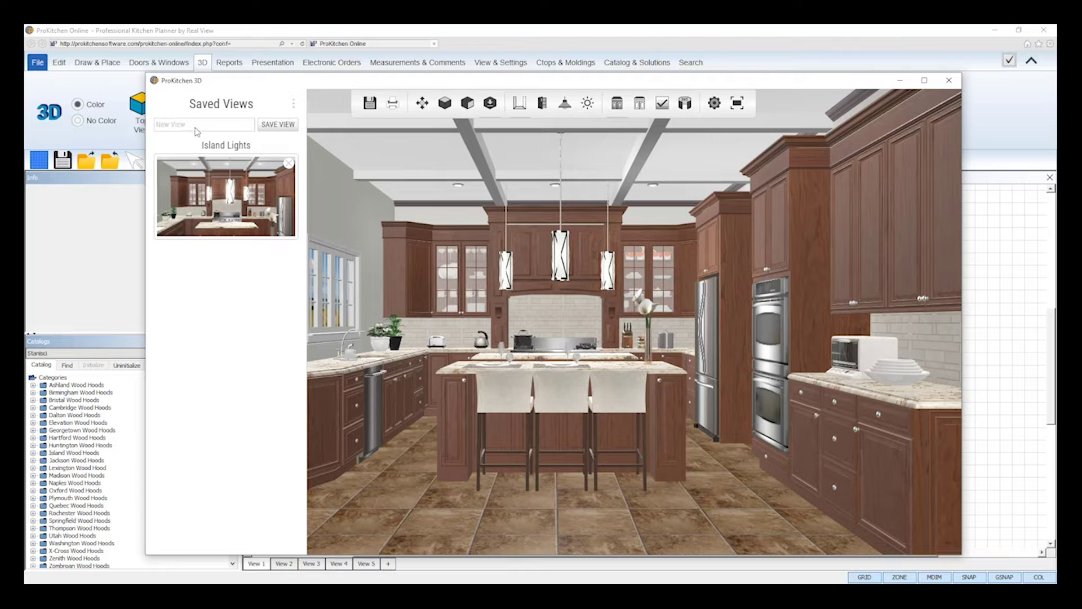
pyautogui.click(192, 124)
pyautogui.moveTo(192, 124); pyautogui.dragTo(151, 127)
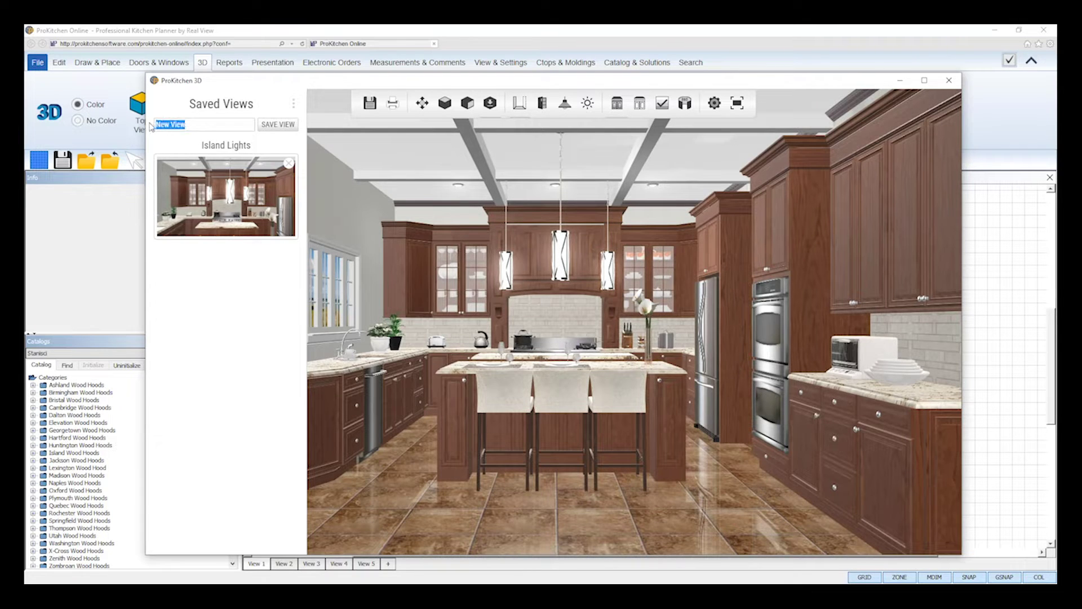
pyautogui.write('Stove Wall Zoom In')
pyautogui.click(280, 125)
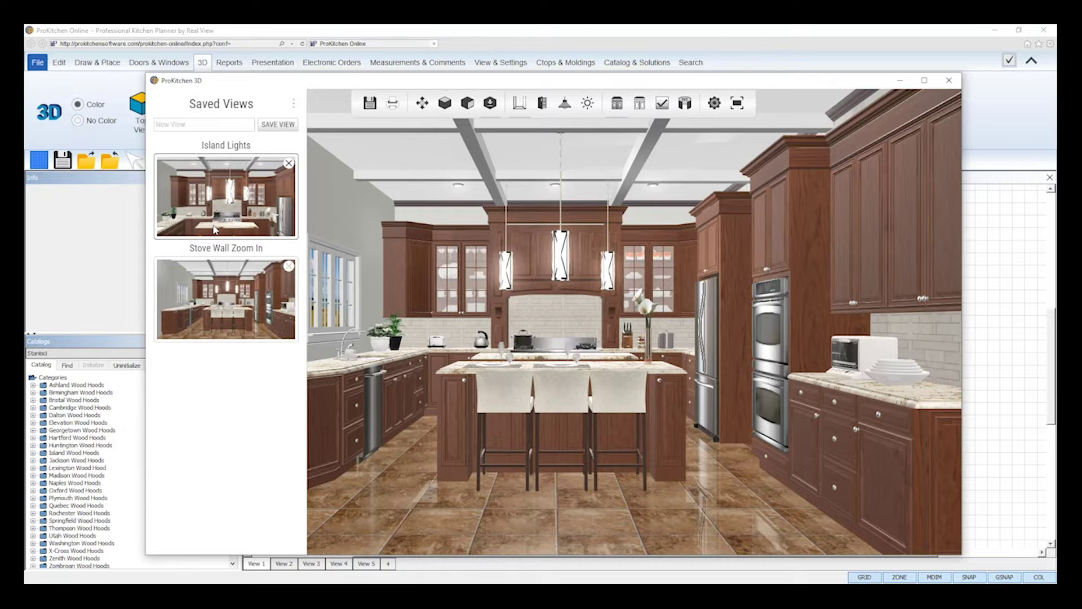
pyautogui.click(214, 229)
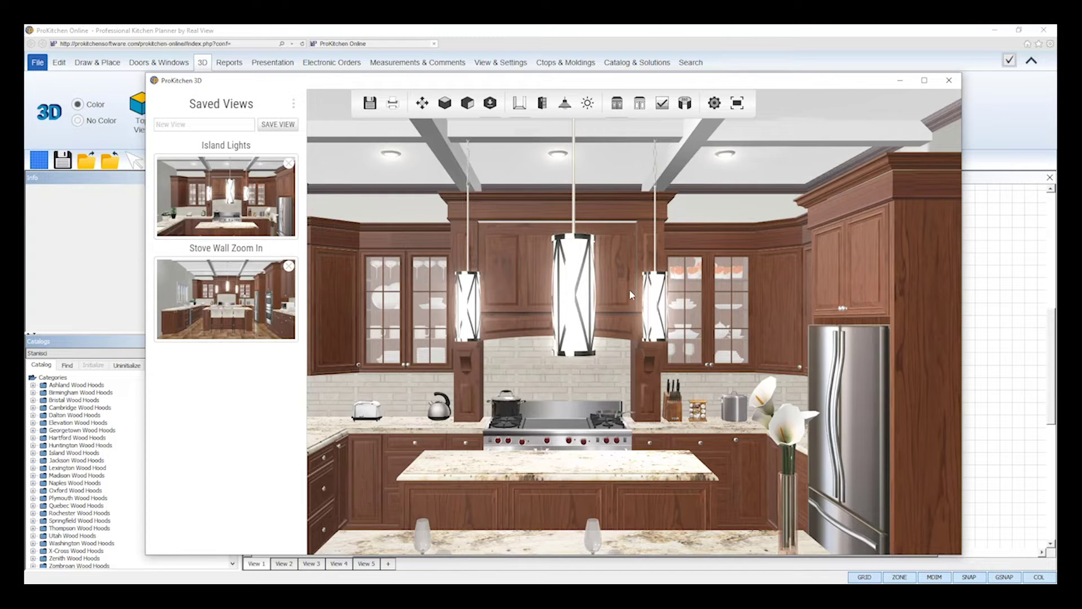
pyautogui.click(228, 322)
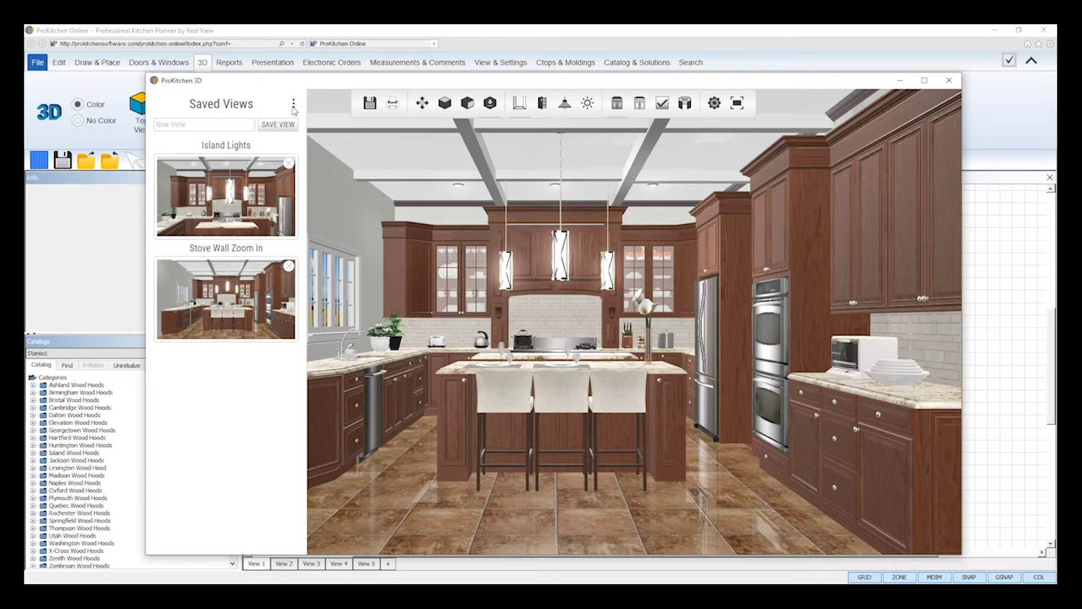
pyautogui.click(294, 107)
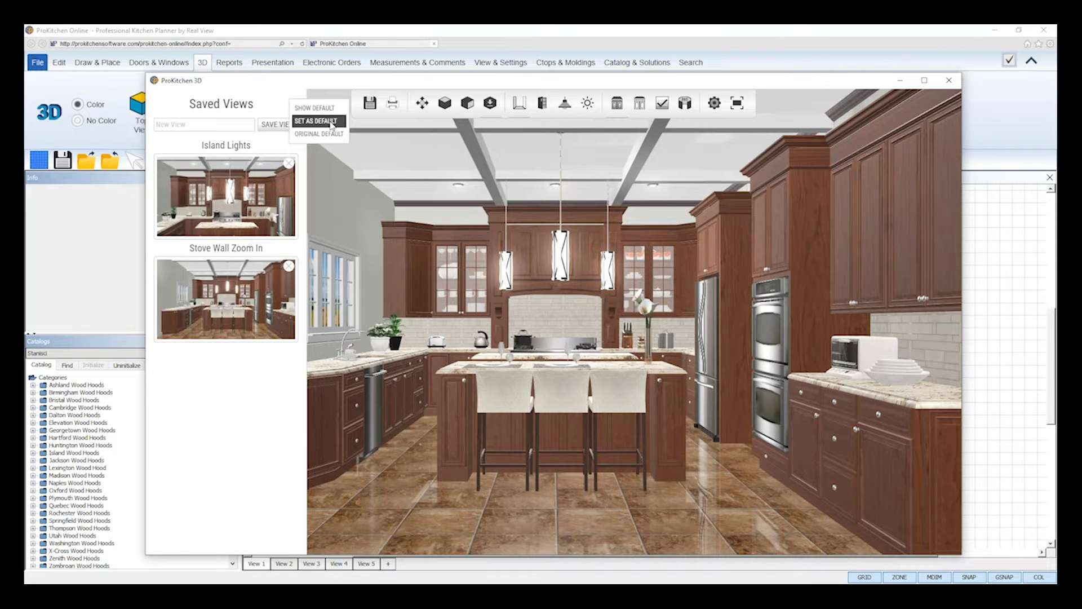
pyautogui.click(368, 133)
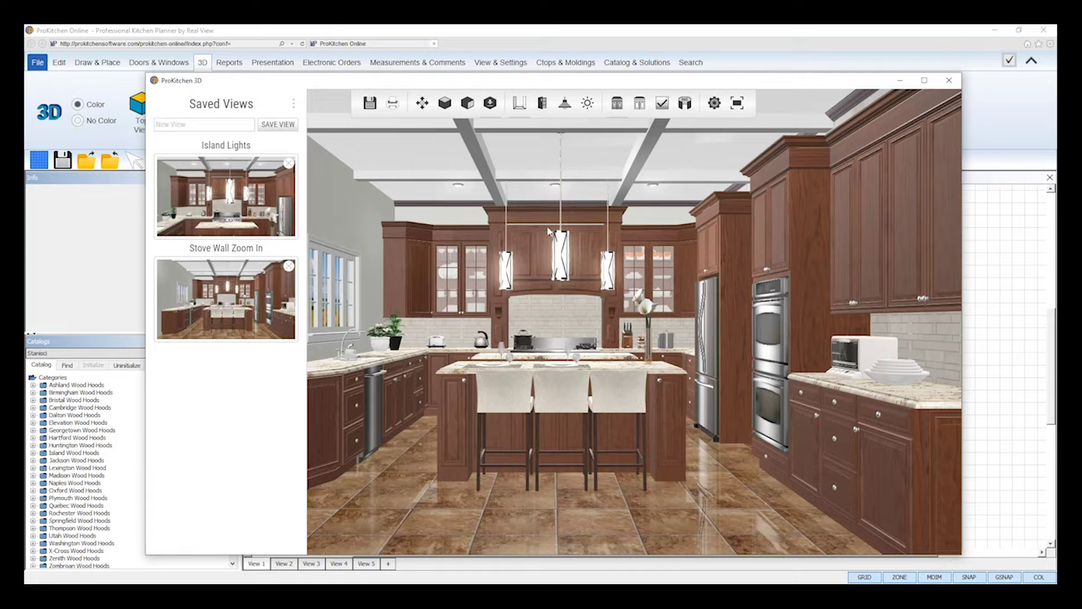
pyautogui.click(491, 111)
pyautogui.click(494, 109)
pyautogui.click(294, 103)
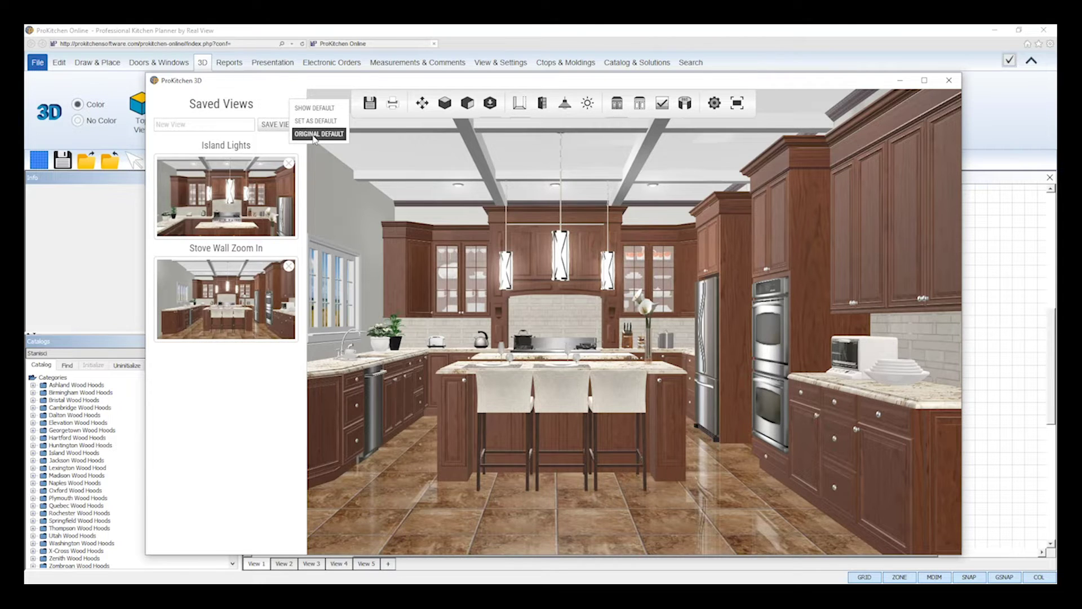
pyautogui.click(316, 134)
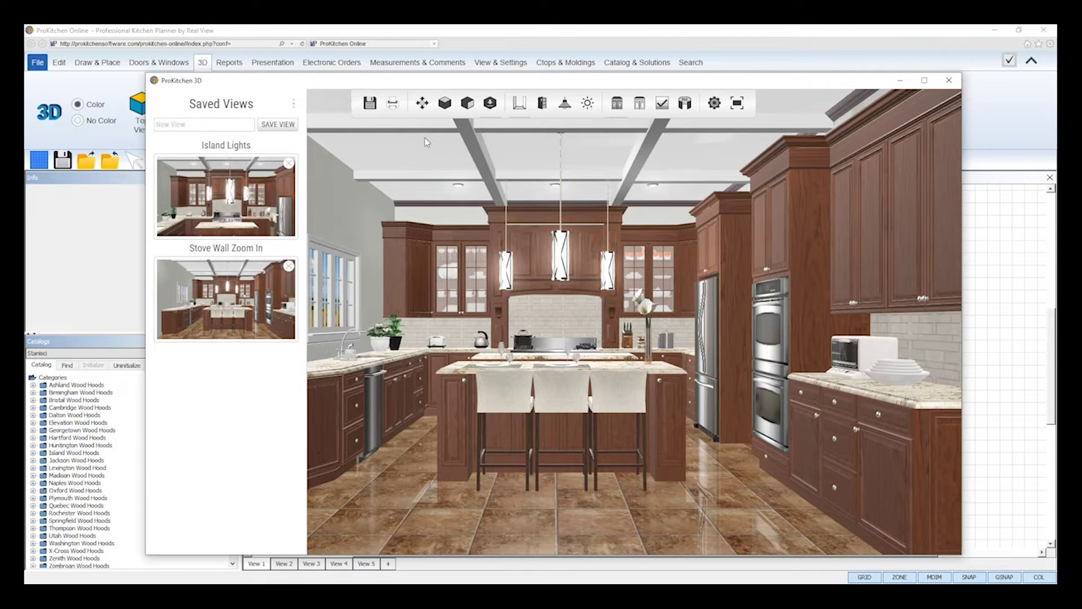
pyautogui.click(489, 109)
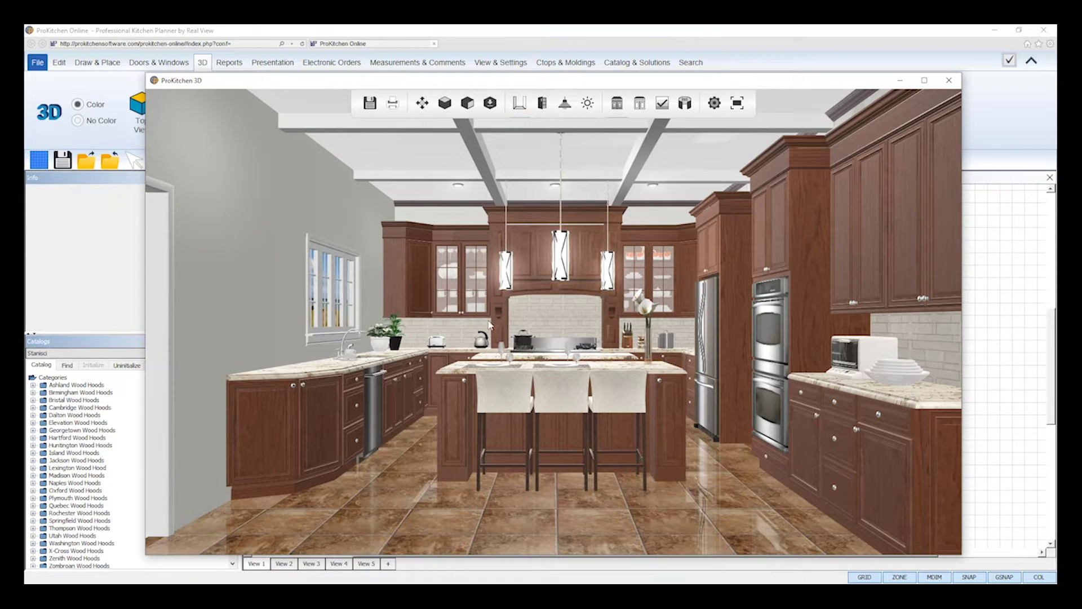
# Toggle Hide Invisible Walls on and off, then orbit the 3D view around the kitchen.
pyautogui.click(521, 107)
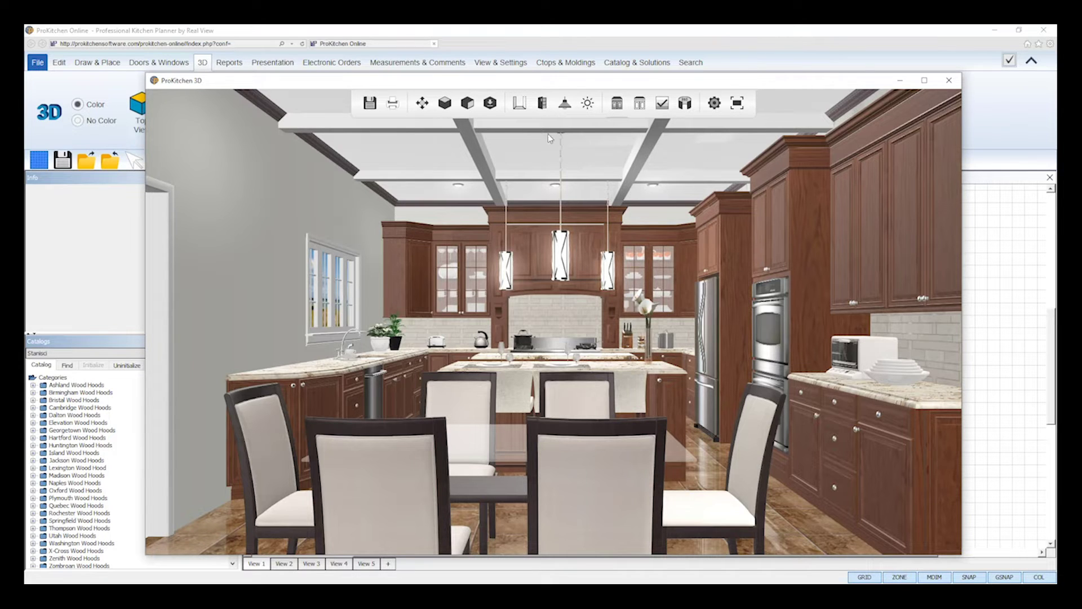
pyautogui.click(519, 104)
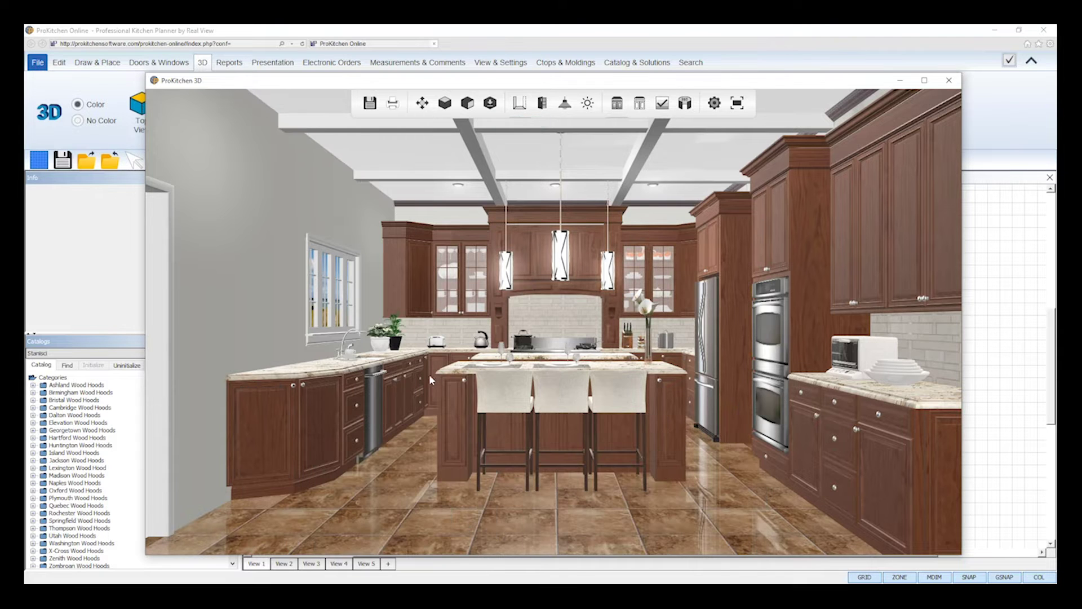
pyautogui.moveTo(476, 384); pyautogui.dragTo(893, 384)
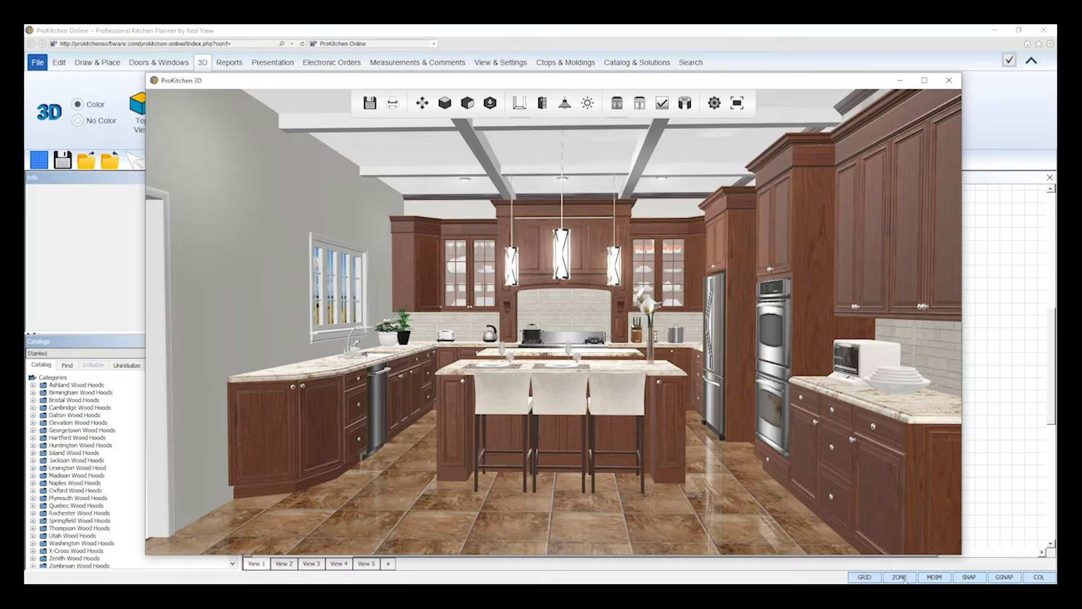
pyautogui.click(544, 105)
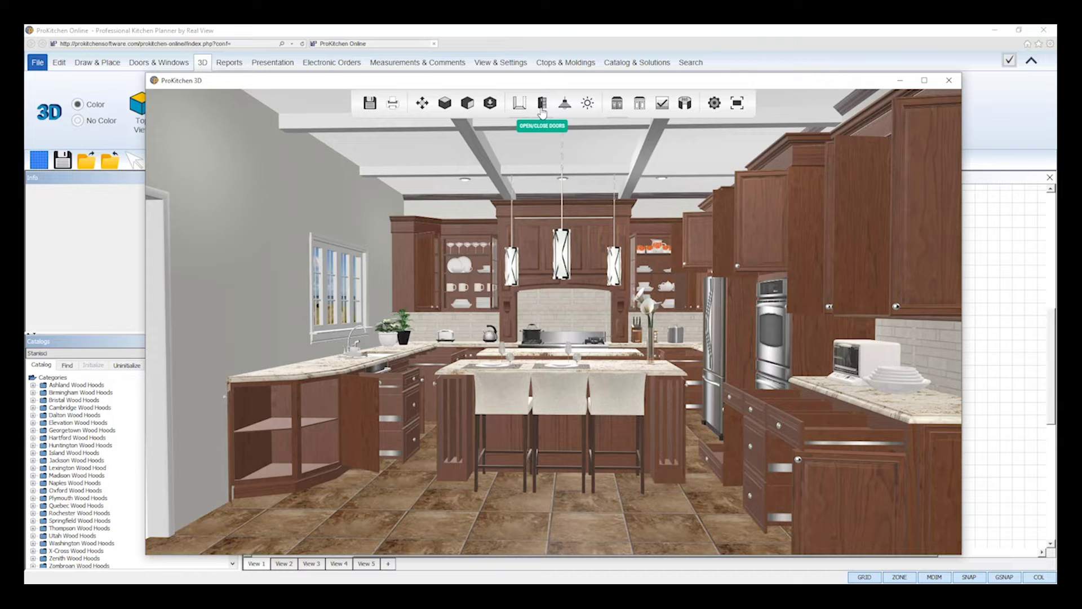
pyautogui.click(543, 105)
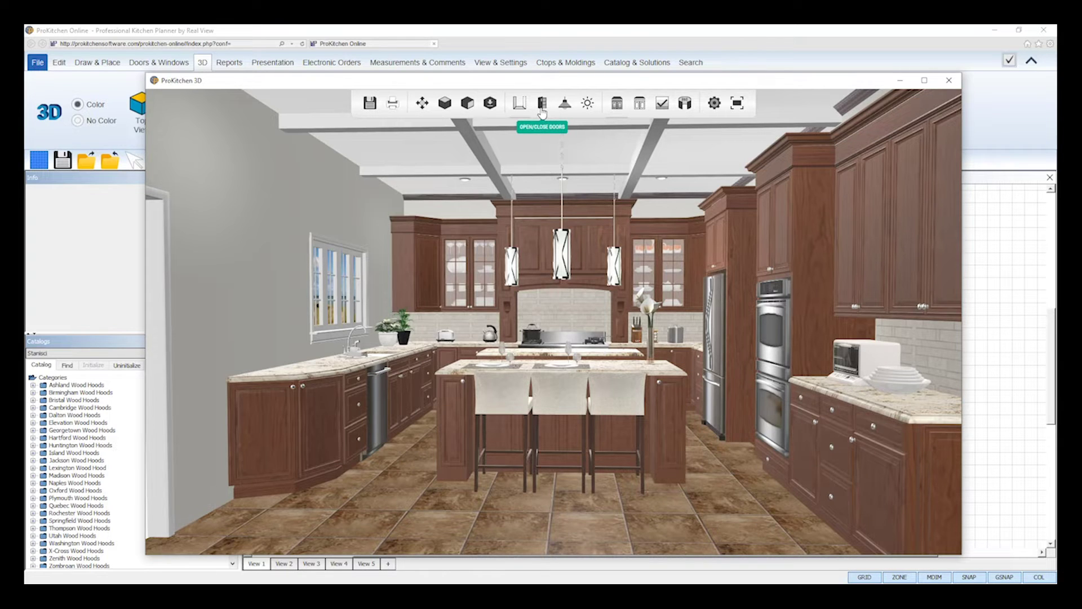
pyautogui.click(661, 385)
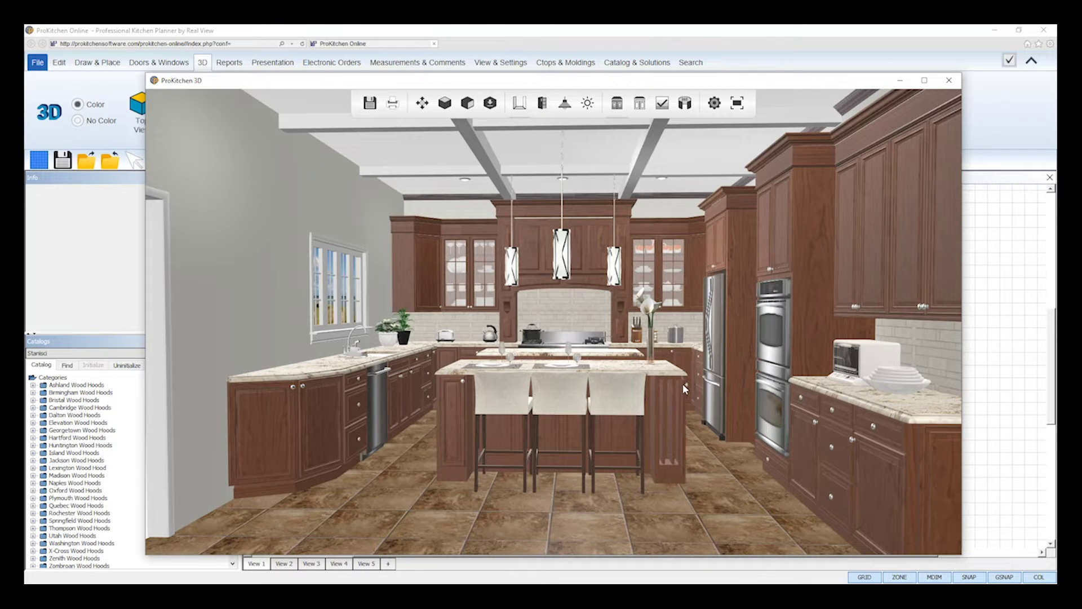
pyautogui.click(680, 391)
# Refine the render and lower the Daylight intensity in Lighting Settings.
pyautogui.click(565, 107)
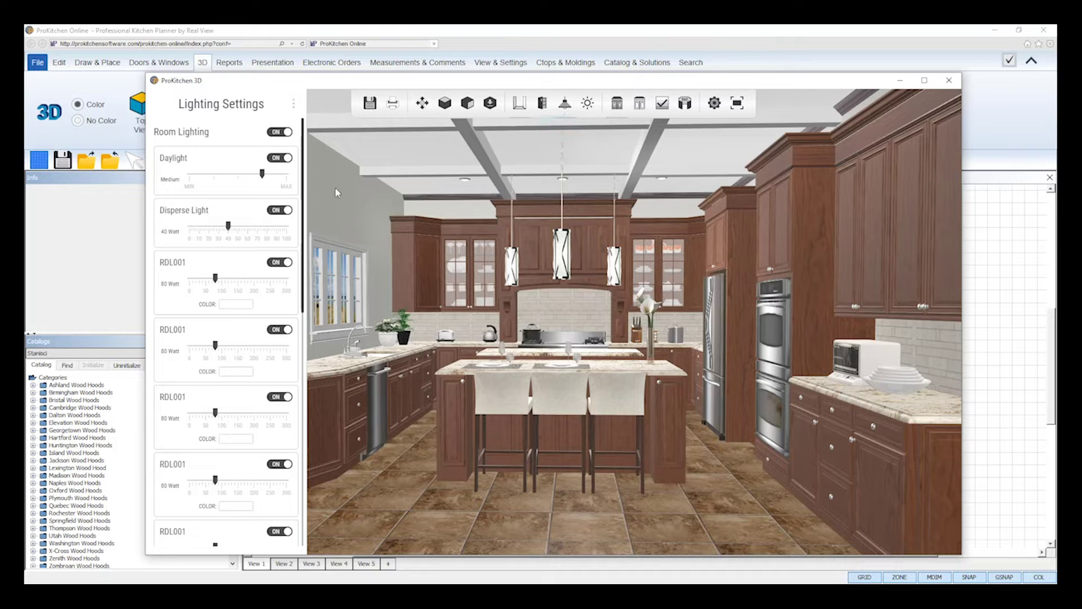
pyautogui.click(662, 103)
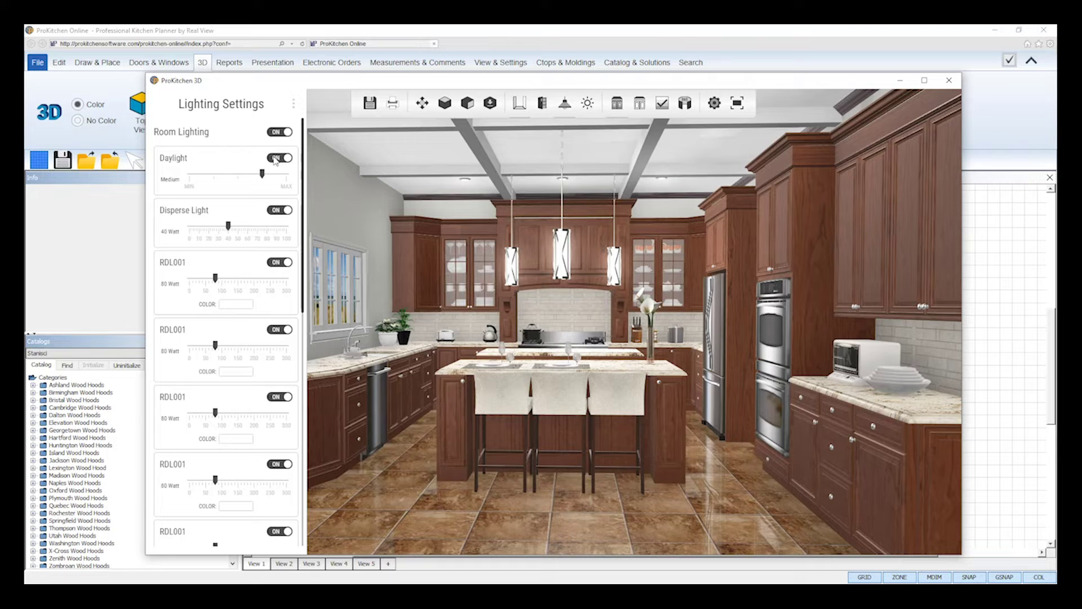
pyautogui.moveTo(262, 175)
pyautogui.mouseDown()
pyautogui.moveTo(217, 179)
pyautogui.moveTo(261, 184)
pyautogui.mouseUp()
pyautogui.scroll(-10, 262, 187)
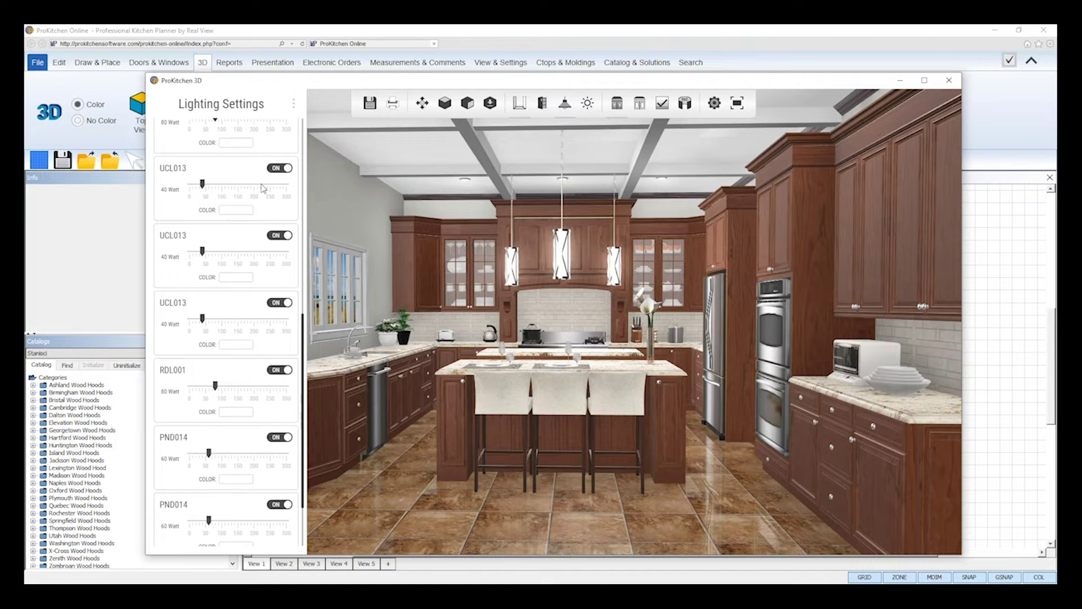
pyautogui.scroll(8, 557, 257)
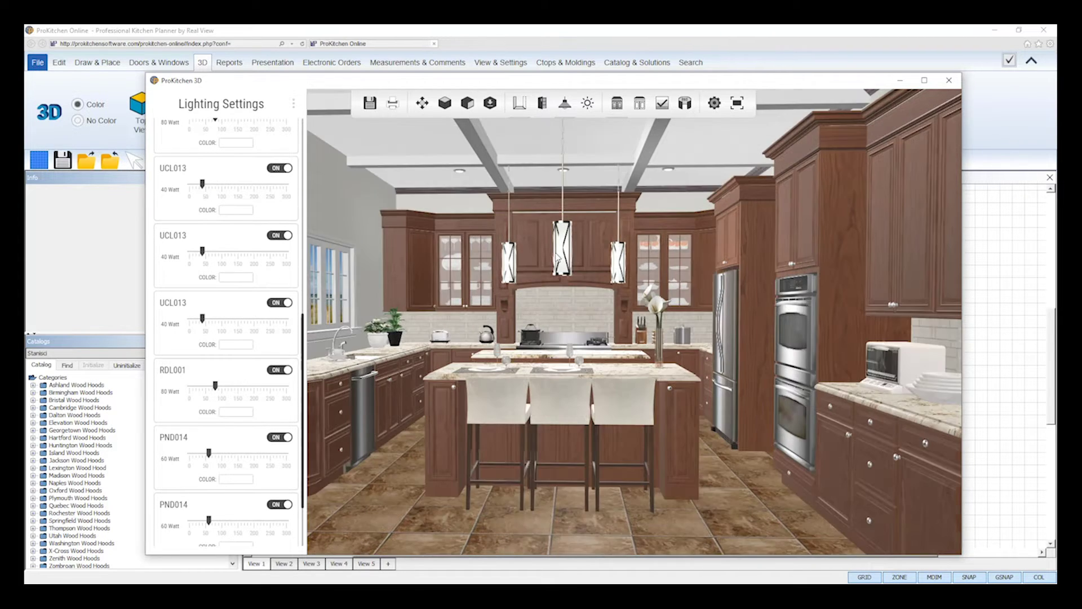
pyautogui.scroll(2, 557, 257)
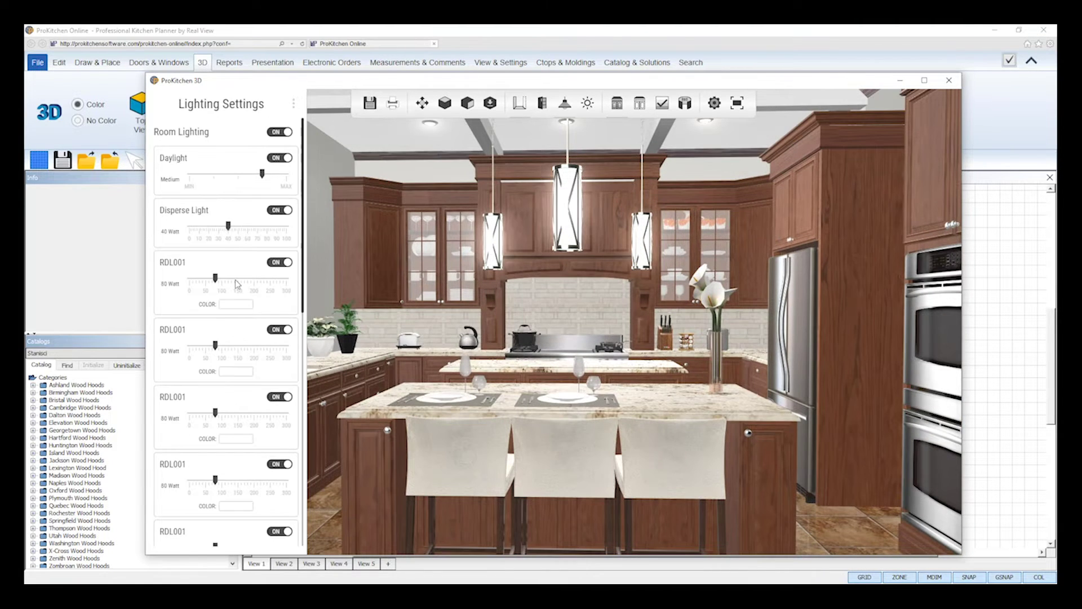
pyautogui.scroll(-10, 237, 283)
pyautogui.scroll(-1, 237, 283)
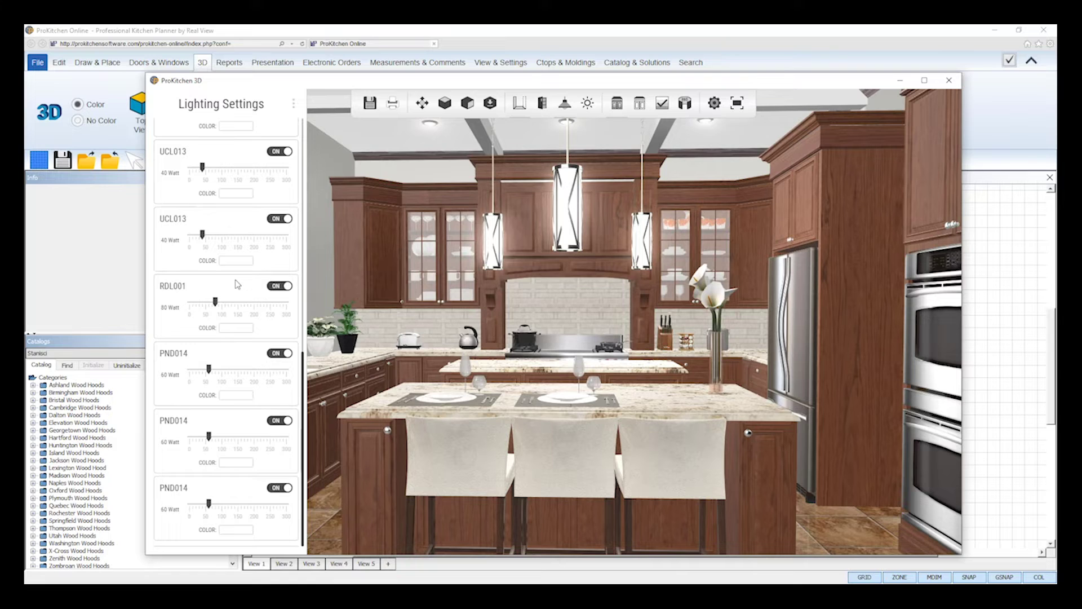
# Switch off one PND014 pendant light and set another PND014's colour to light yellow.
pyautogui.click(281, 354)
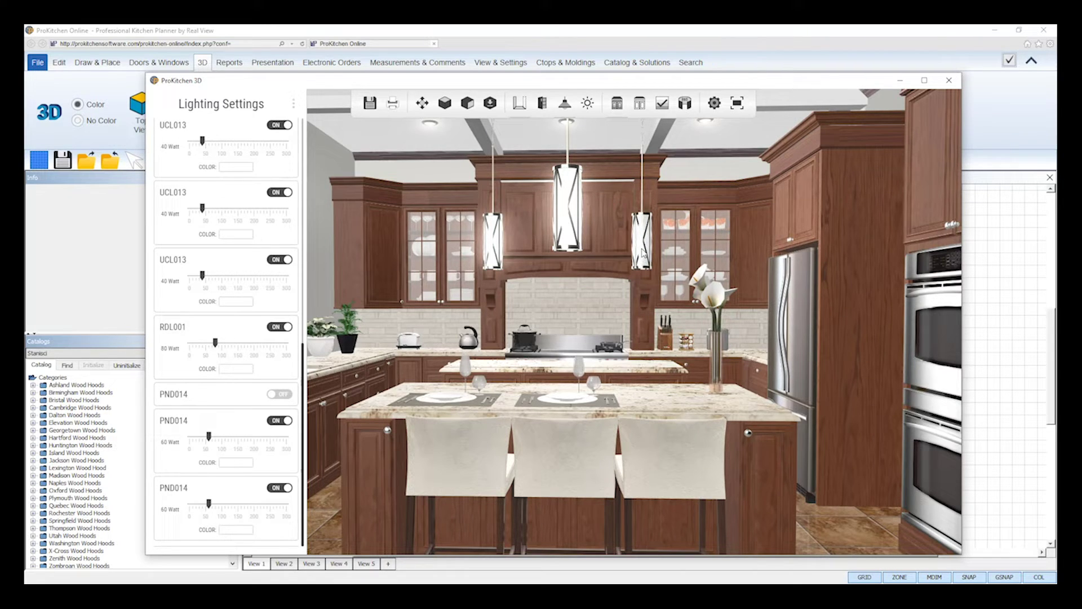
pyautogui.click(242, 462)
pyautogui.click(173, 122)
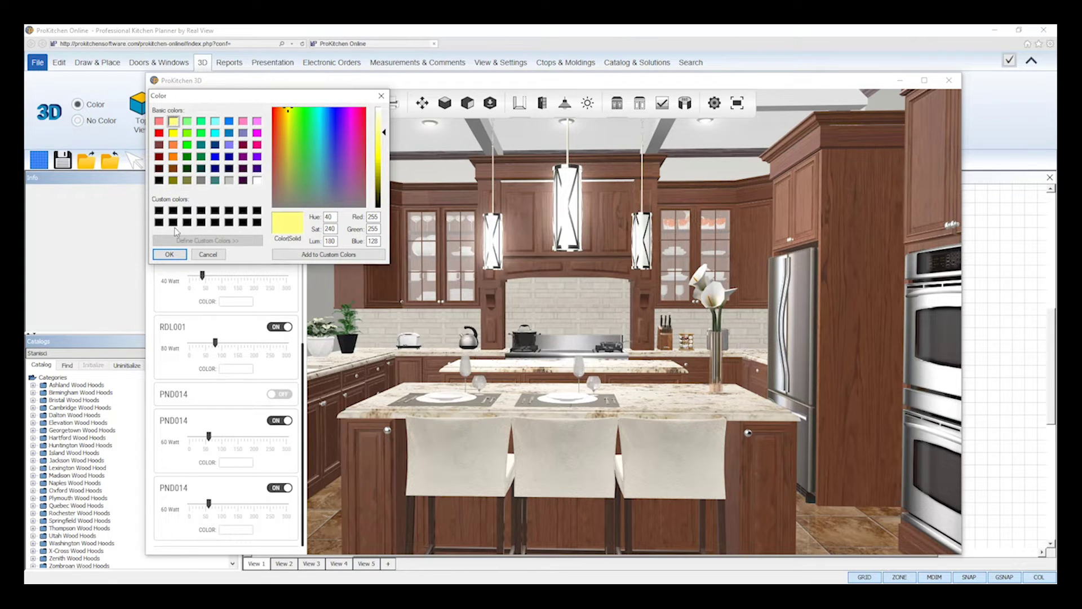
pyautogui.click(170, 255)
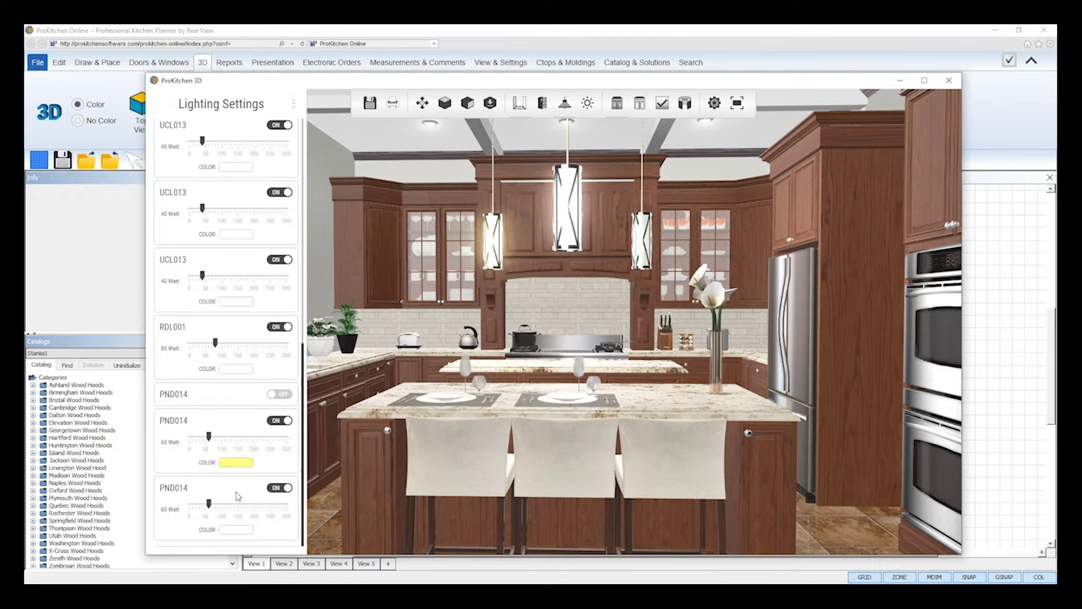
# Turn Disperse Light off and back on, then save the lighting as default.
pyautogui.scroll(5, 241, 300)
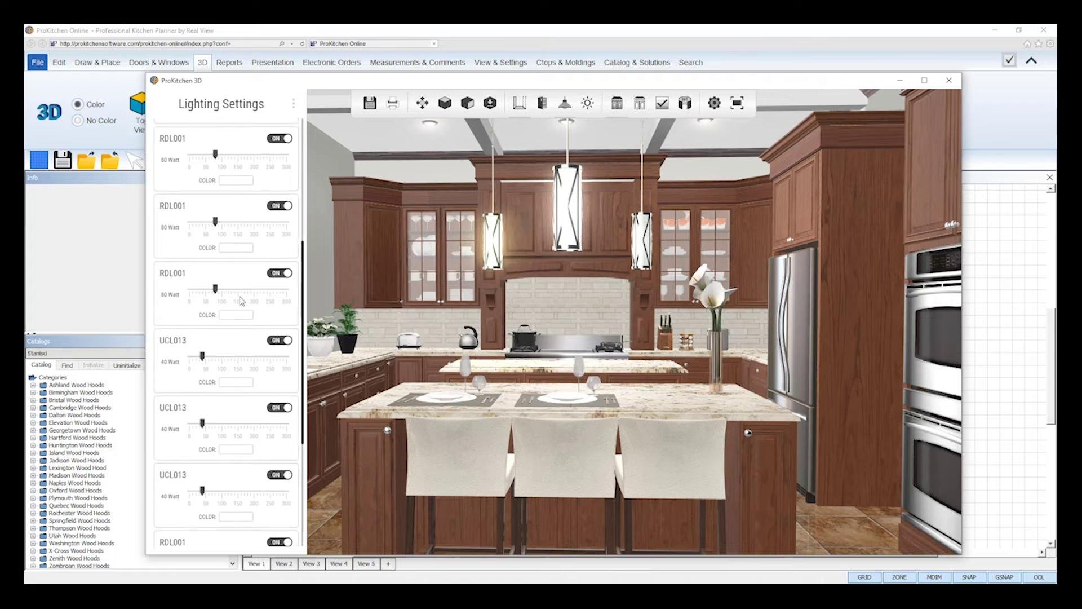
pyautogui.scroll(3, 241, 301)
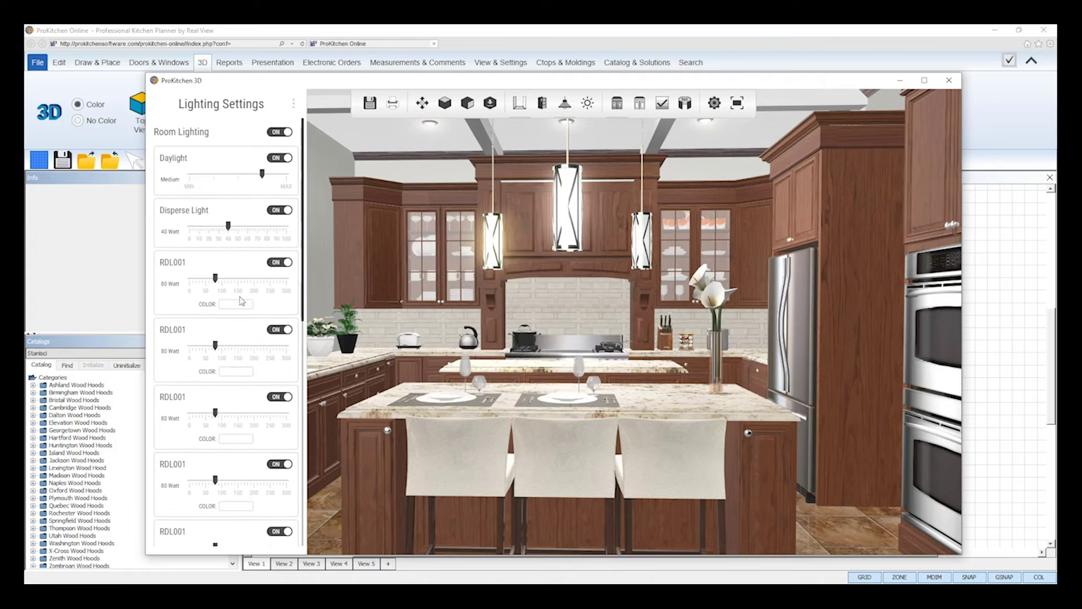
pyautogui.click(277, 212)
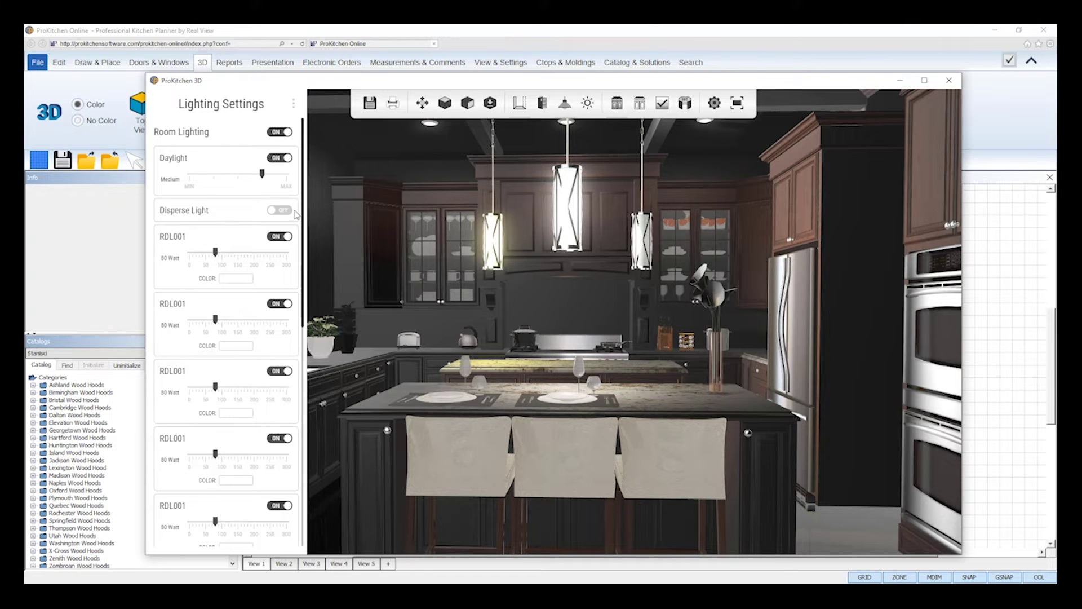
pyautogui.click(285, 211)
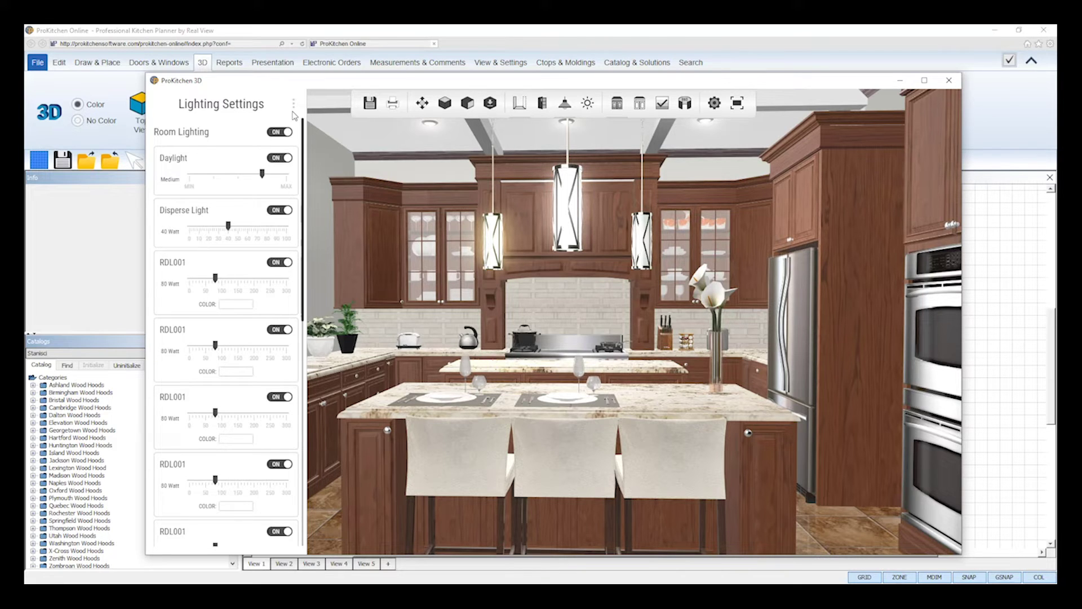
pyautogui.click(294, 108)
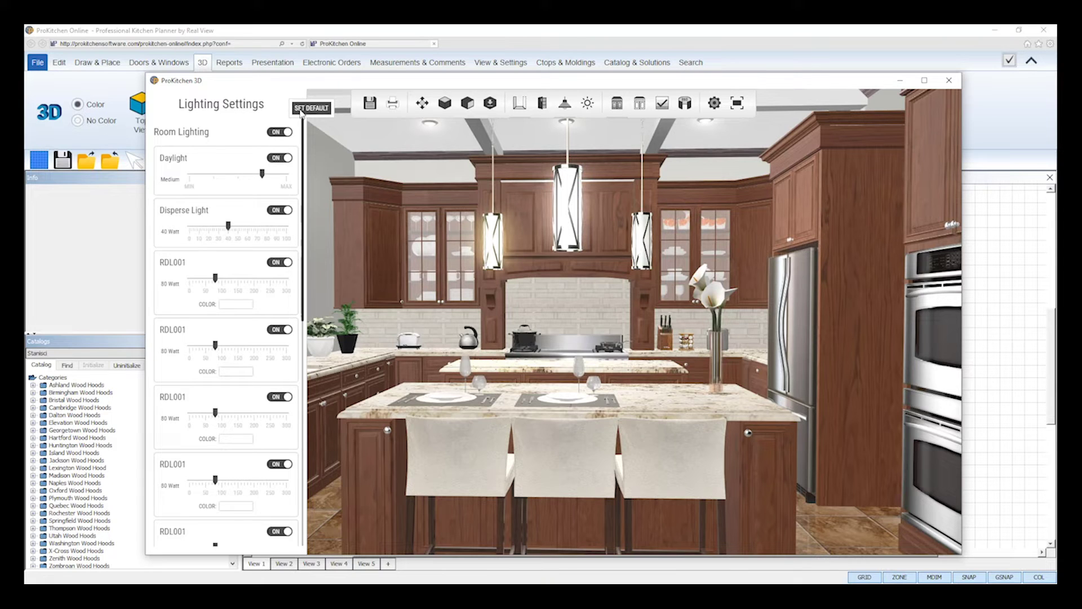
pyautogui.click(301, 110)
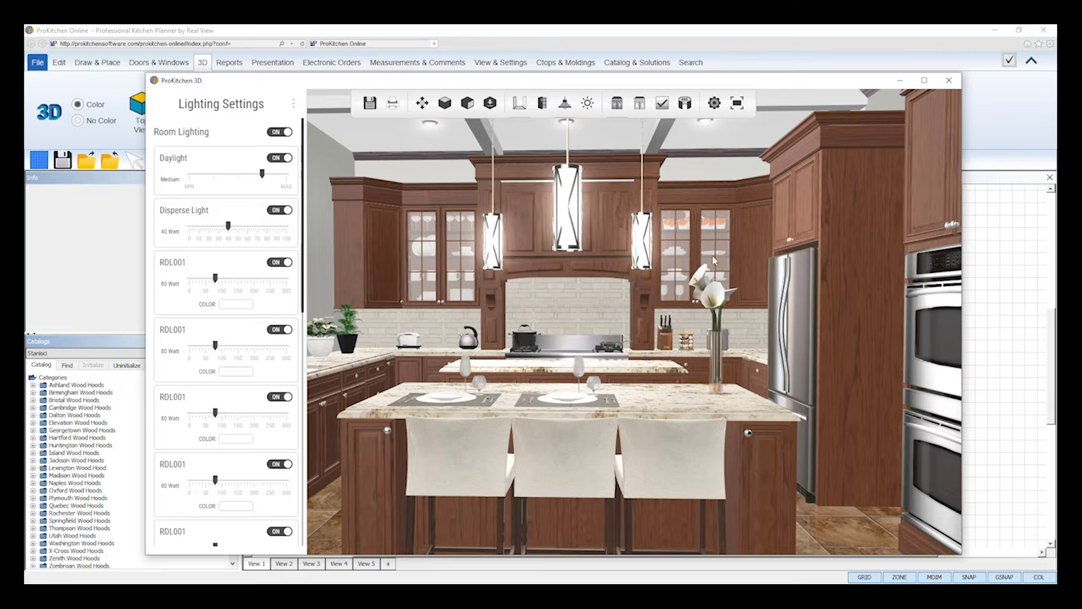
# Close Lighting Settings, then raise, lower and partly raise the scene brightness slider.
pyautogui.click(565, 105)
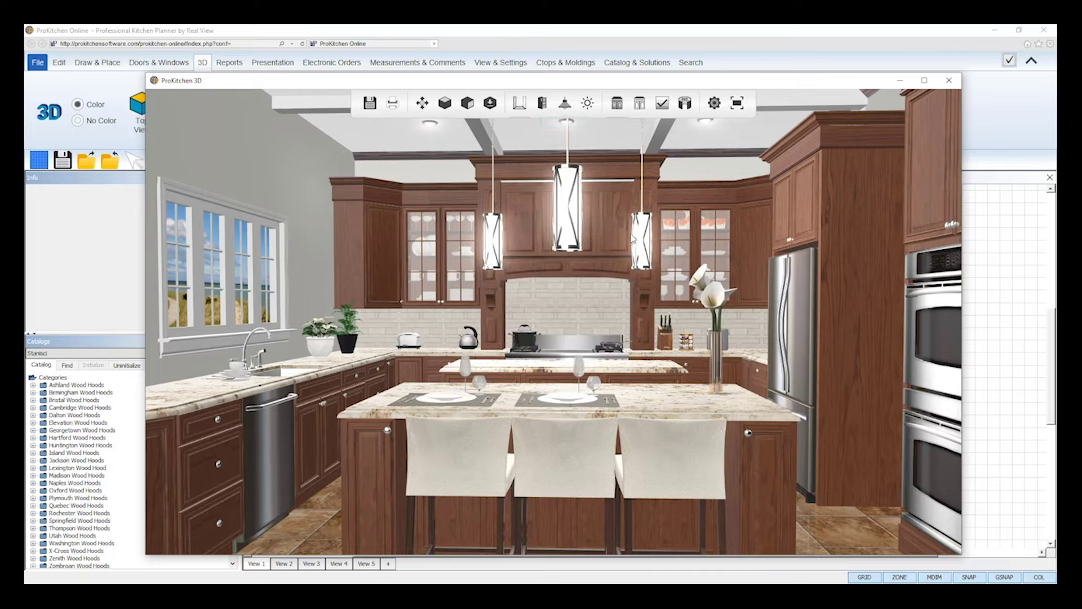
pyautogui.click(587, 103)
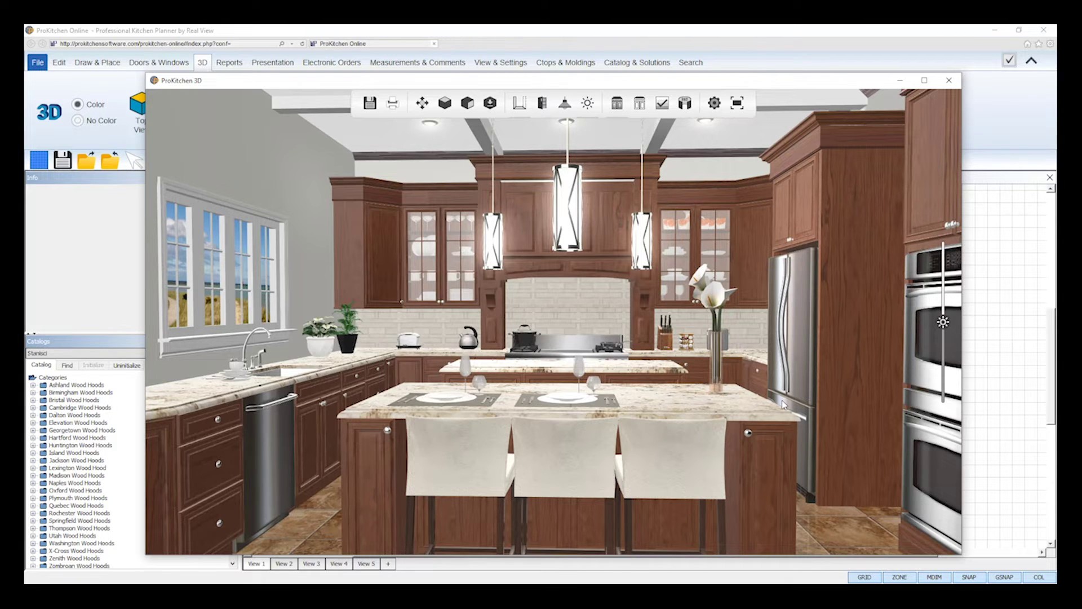
pyautogui.scroll(2, 783, 404)
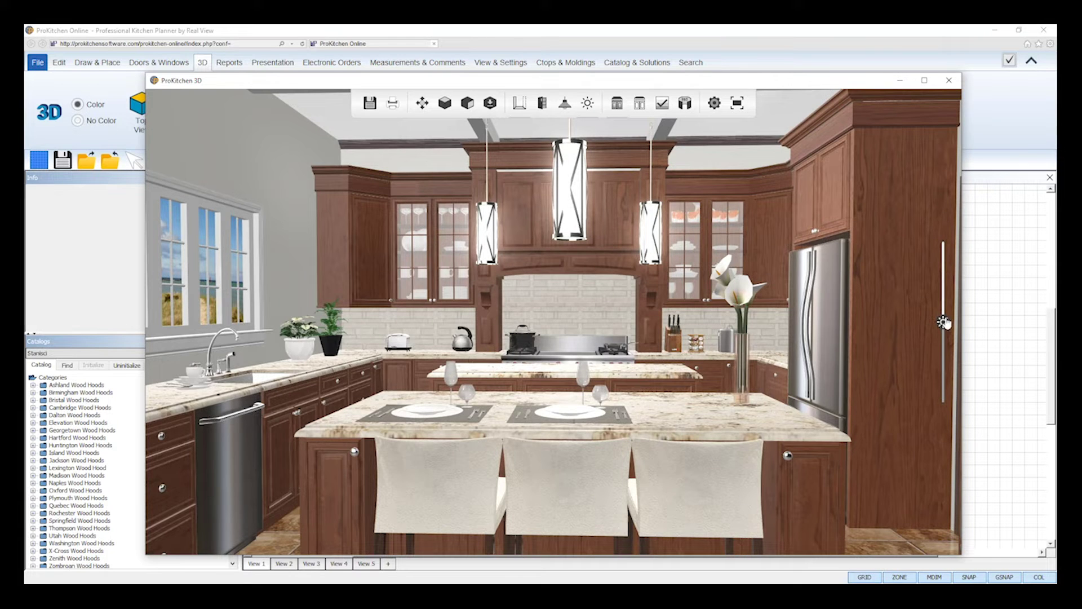
pyautogui.moveTo(945, 322); pyautogui.dragTo(943, 267)
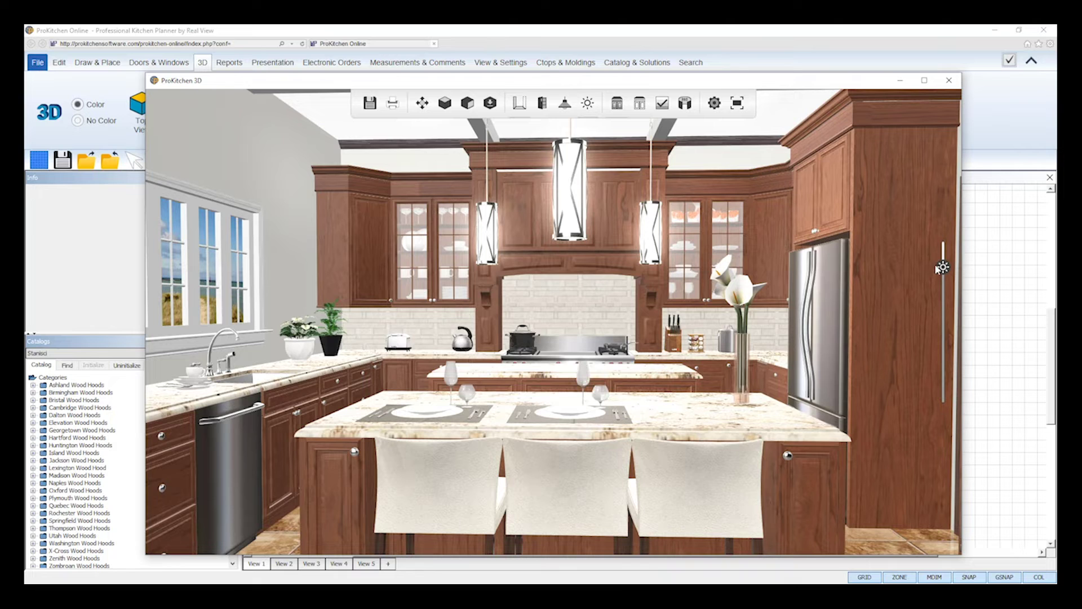
pyautogui.moveTo(943, 267); pyautogui.dragTo(949, 366)
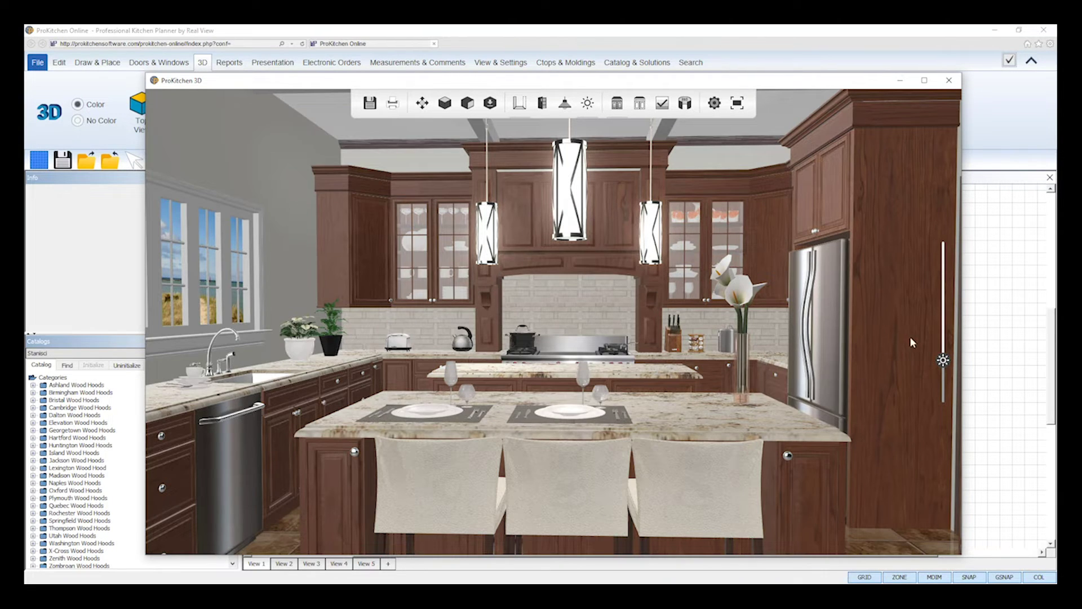
pyautogui.moveTo(945, 360); pyautogui.dragTo(947, 328)
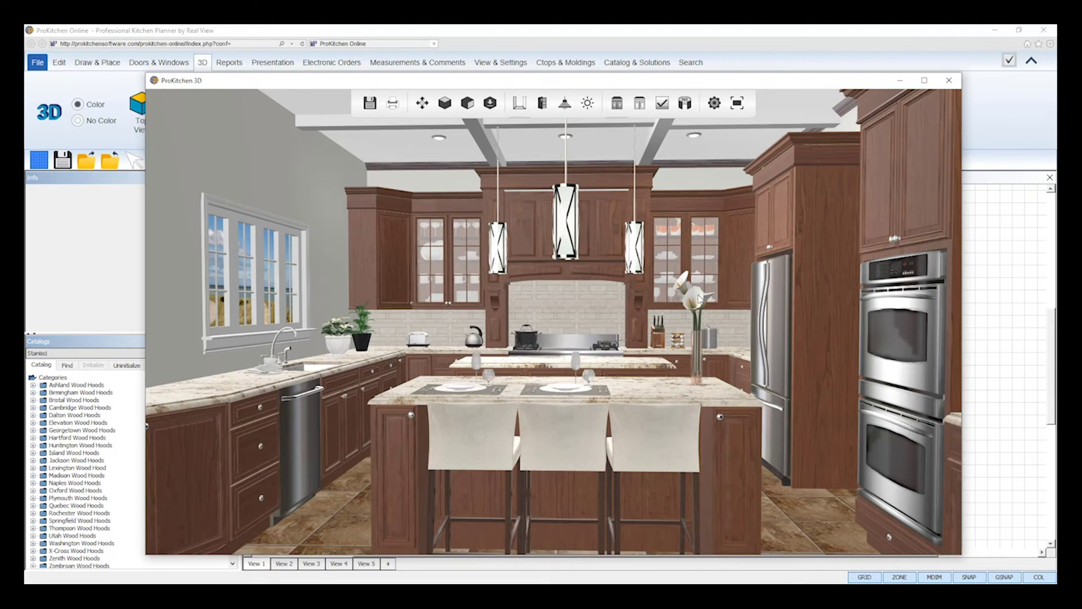
pyautogui.scroll(-2, 700, 299)
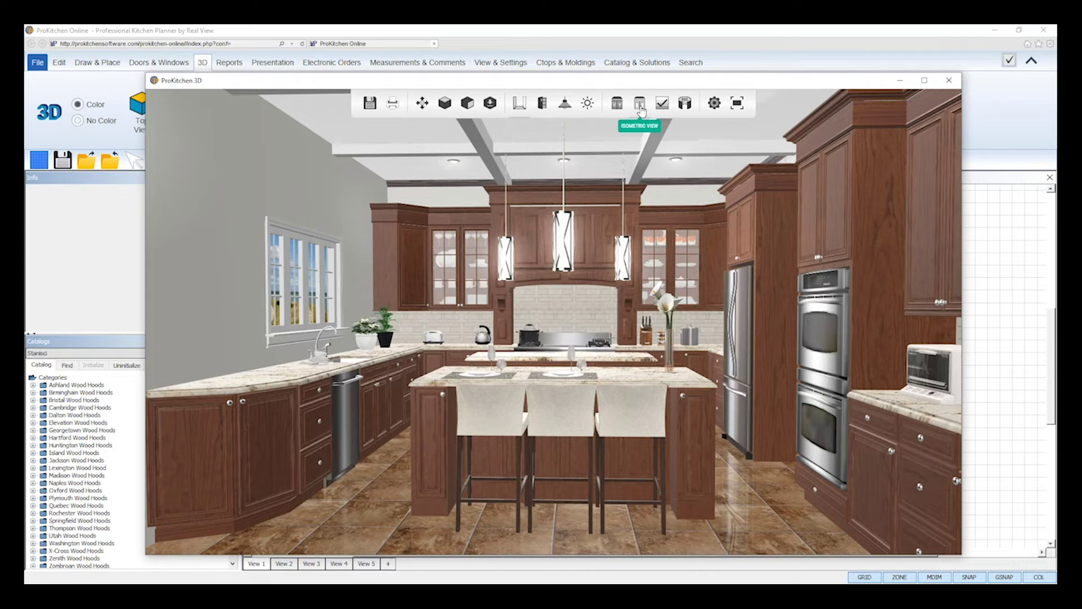
# Preview the kitchen as a black-and-white line drawing, then restore the full-colour textured render.
pyautogui.click(641, 105)
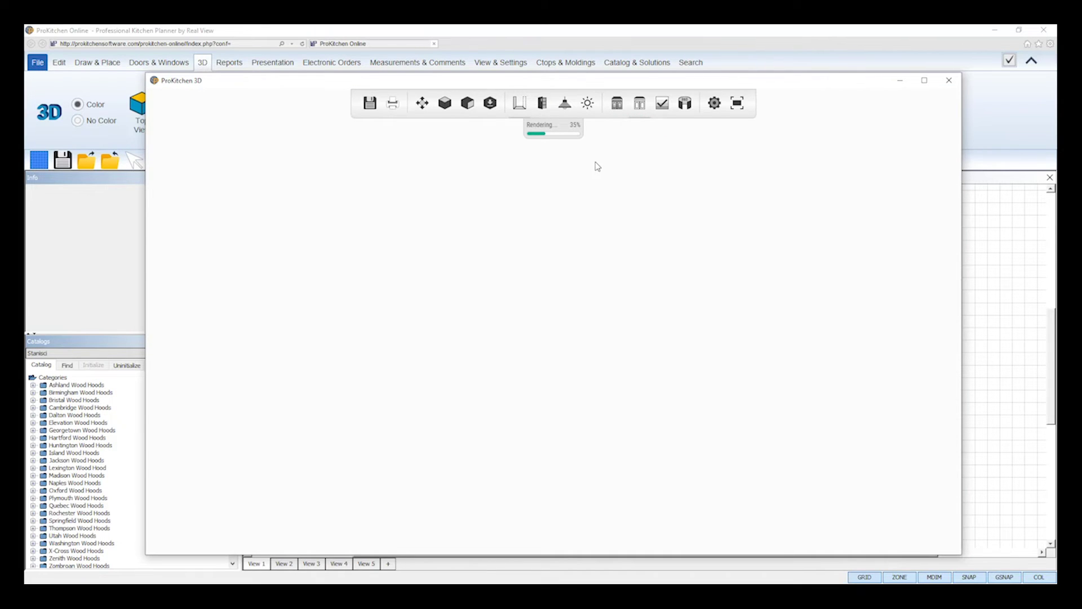
pyautogui.click(661, 112)
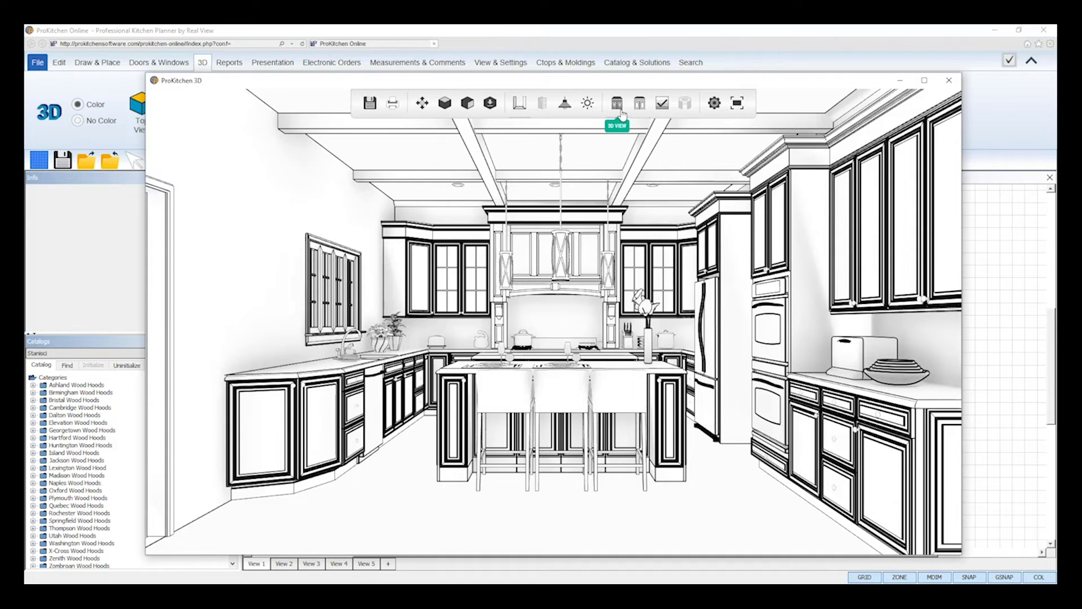
pyautogui.click(659, 110)
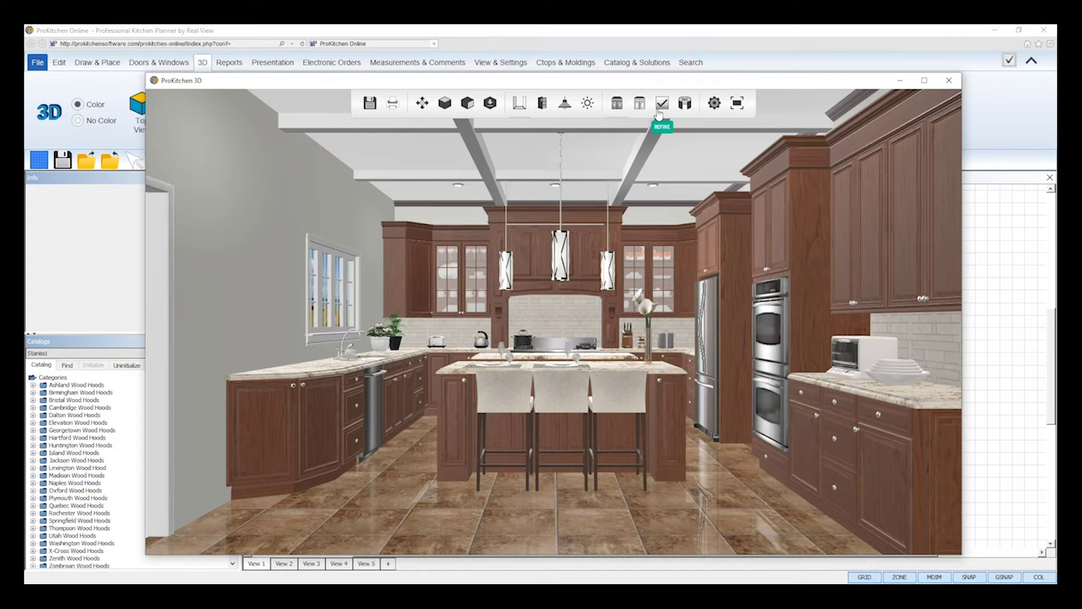
pyautogui.click(714, 111)
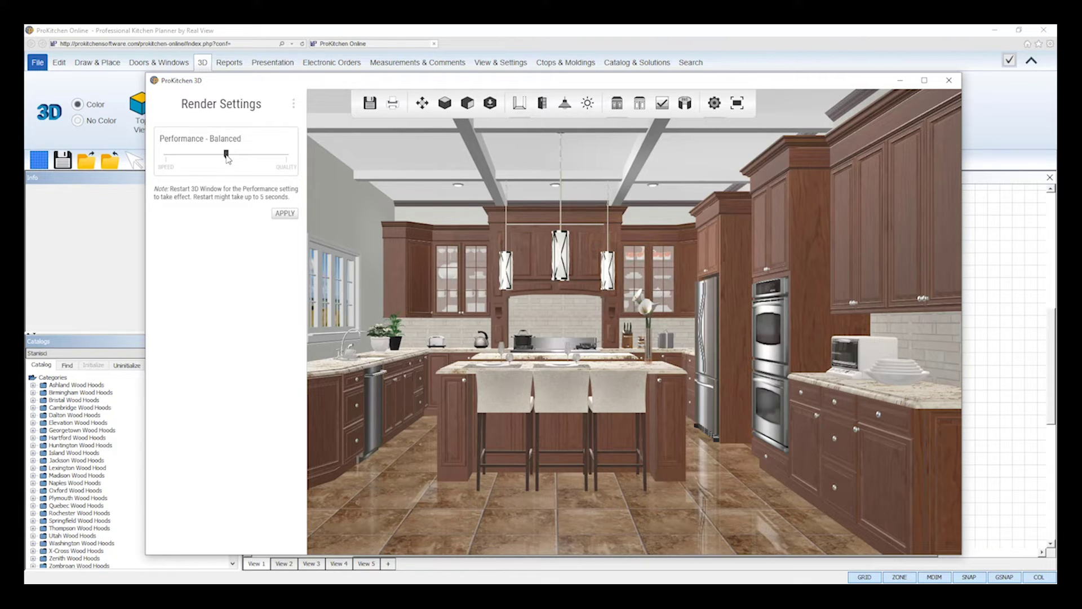
pyautogui.moveTo(227, 158); pyautogui.dragTo(167, 161)
pyautogui.moveTo(166, 155); pyautogui.dragTo(298, 158)
pyautogui.moveTo(288, 157); pyautogui.dragTo(228, 163)
pyautogui.click(284, 214)
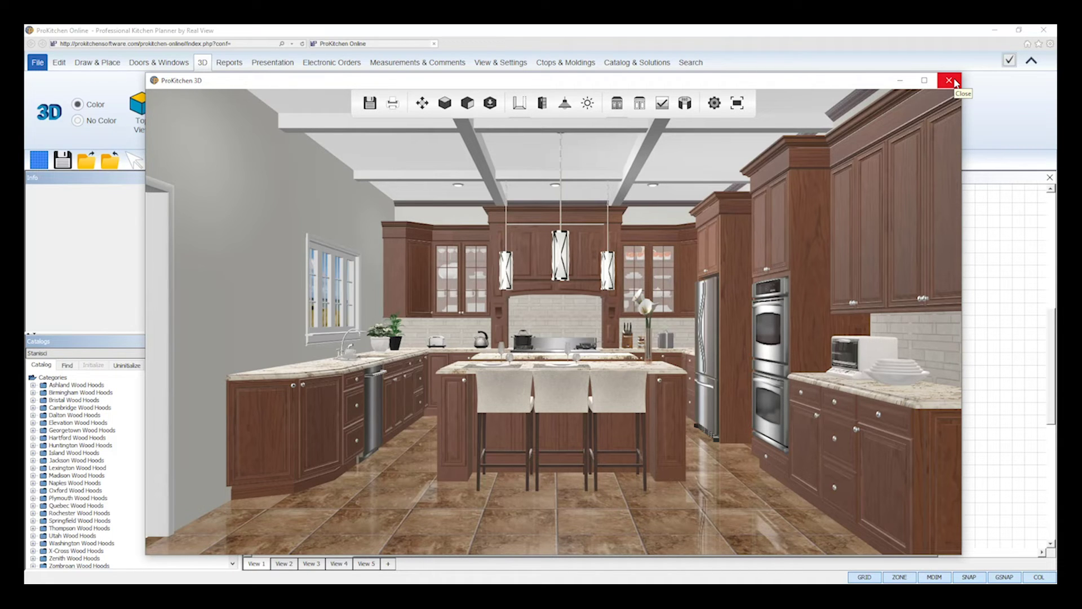
# Close and reopen the design in the 3D viewer, then show the Saved Views list.
pyautogui.click(949, 80)
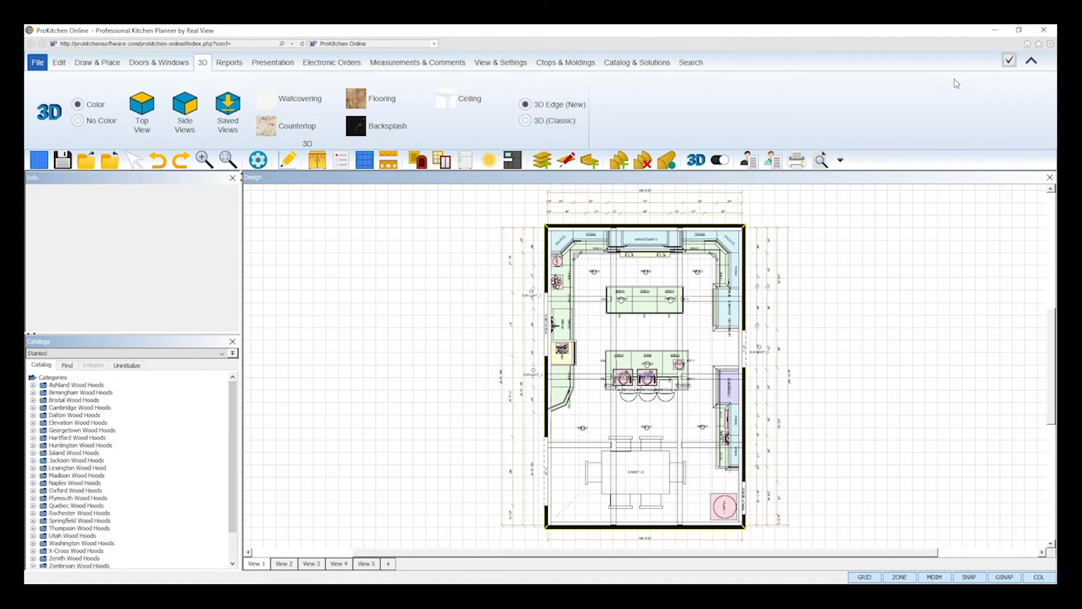
pyautogui.click(695, 164)
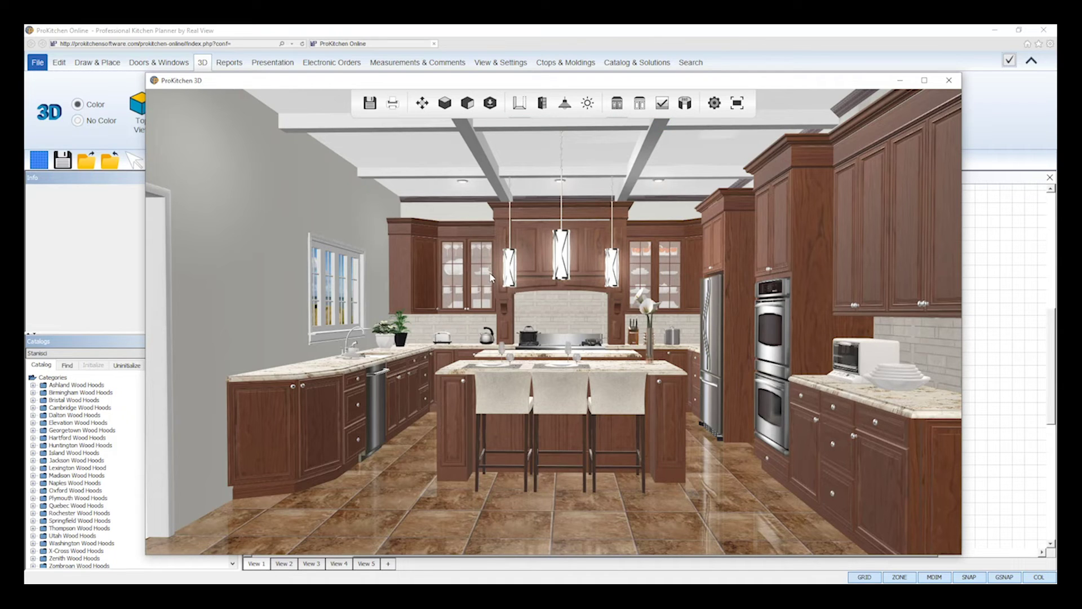
pyautogui.click(490, 103)
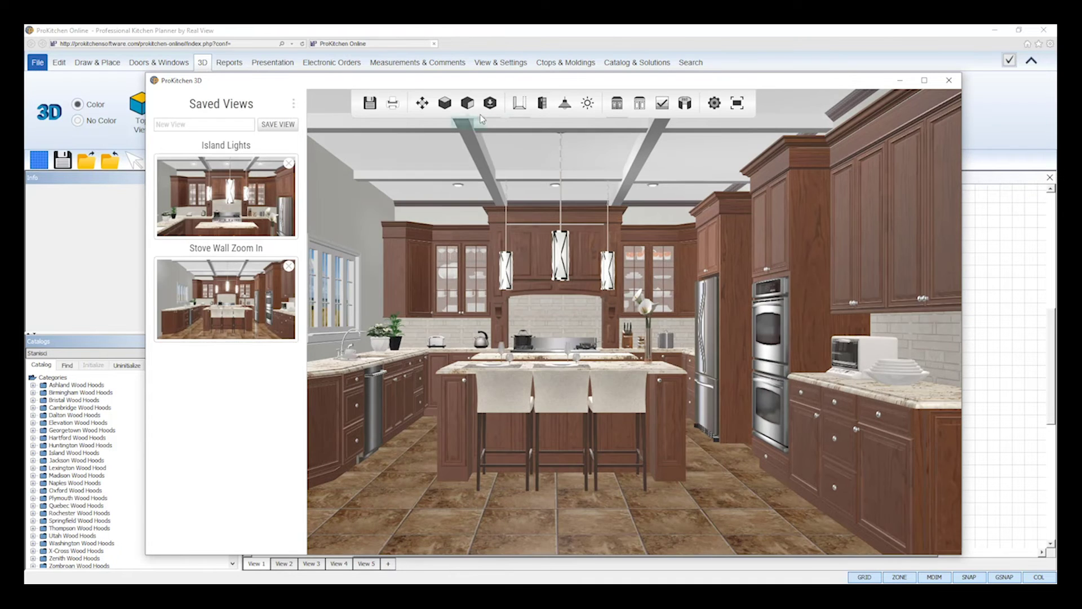
# Refine the 3D view and save it to the Desktop as JPEG '3D-Edge'.
pyautogui.click(490, 103)
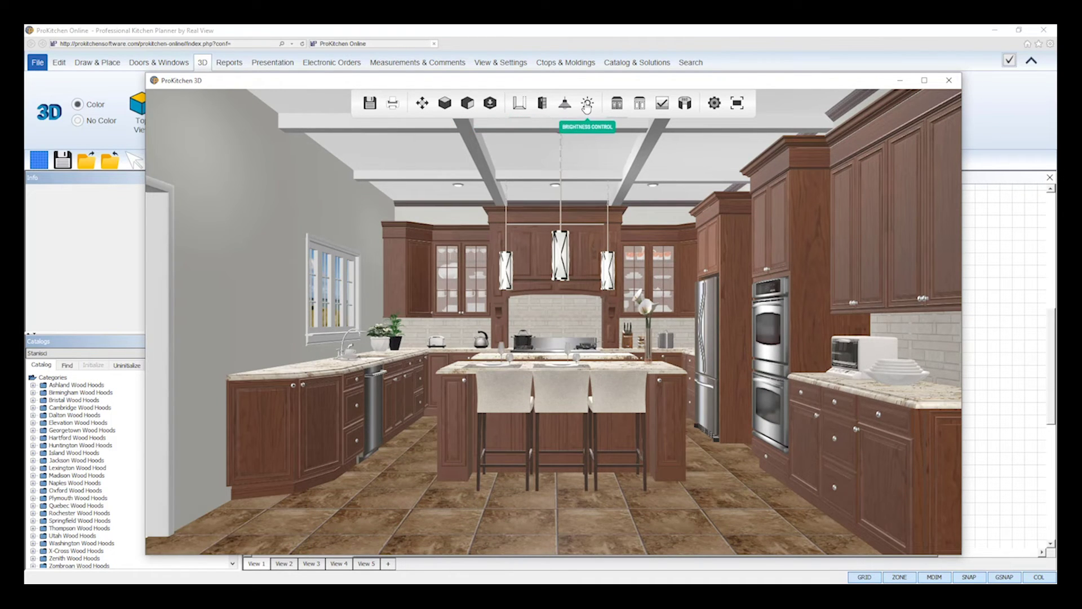
pyautogui.click(663, 110)
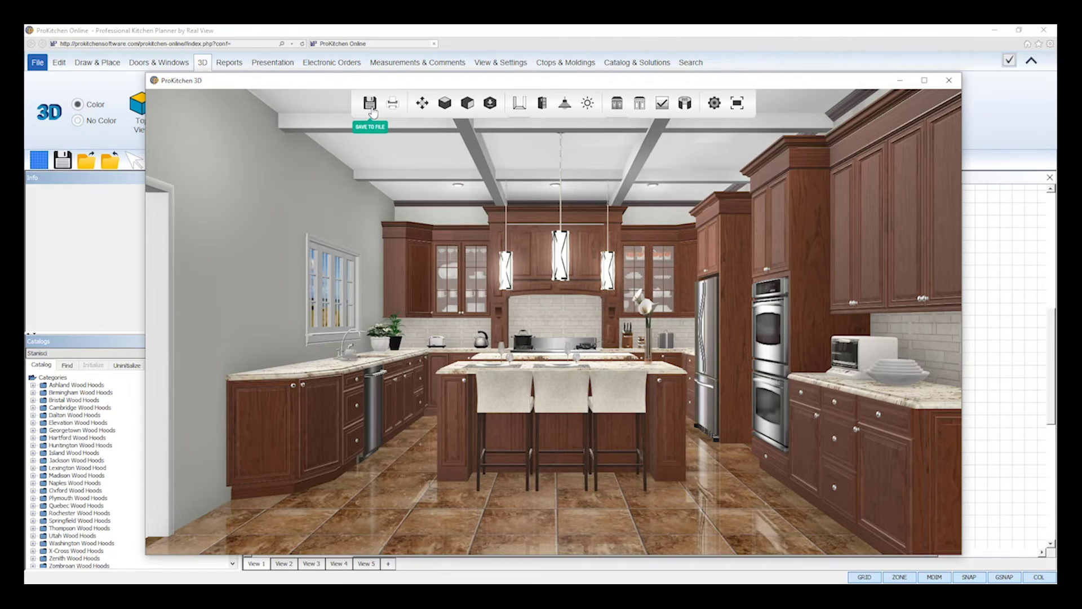
pyautogui.click(370, 112)
pyautogui.click(195, 170)
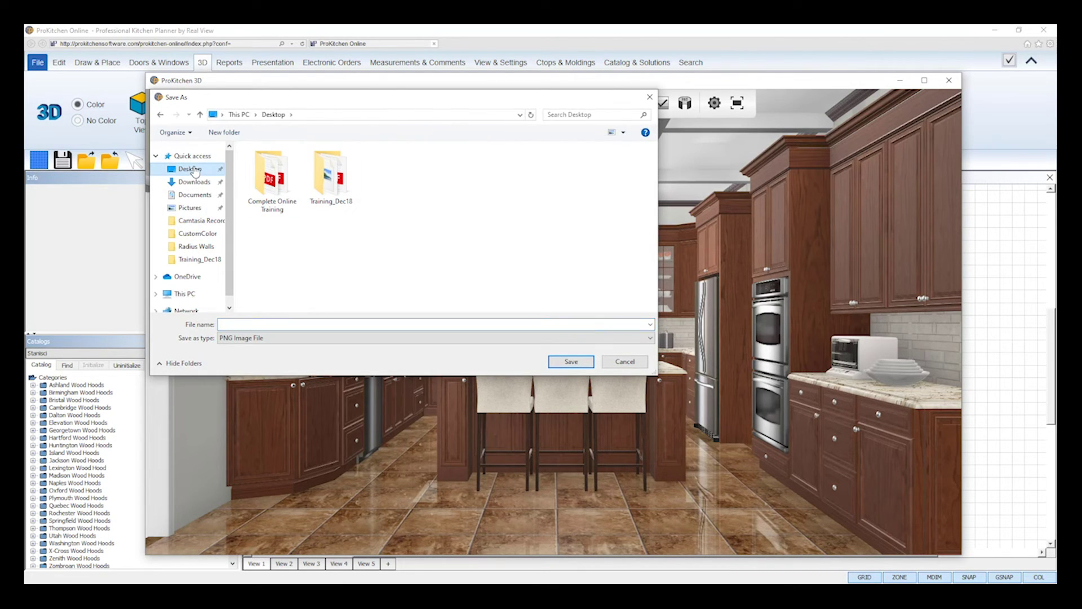
pyautogui.click(256, 338)
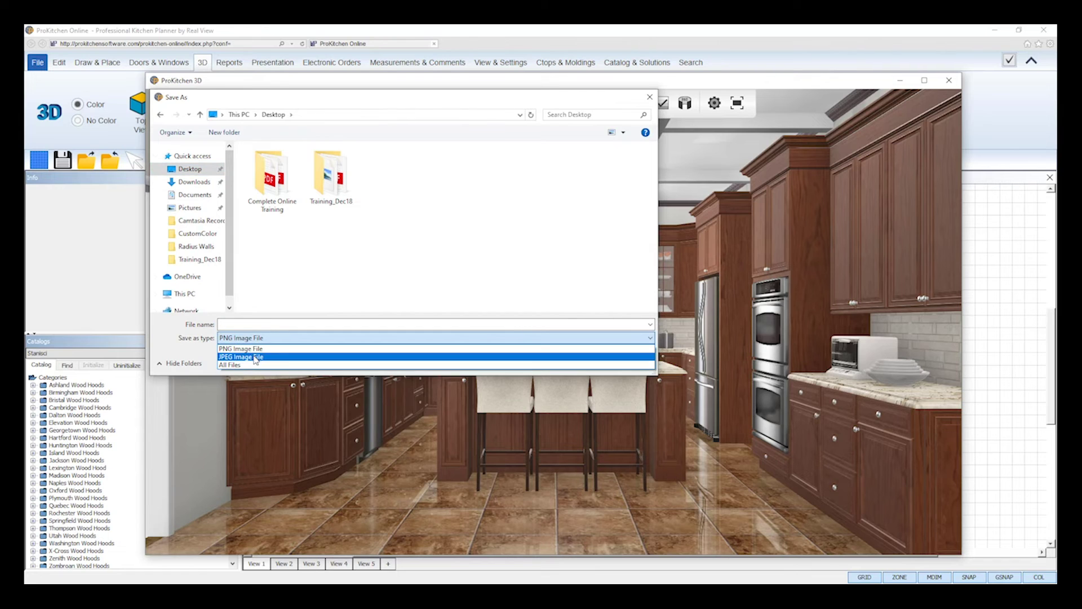
pyautogui.click(257, 357)
pyautogui.click(266, 324)
pyautogui.write('3')
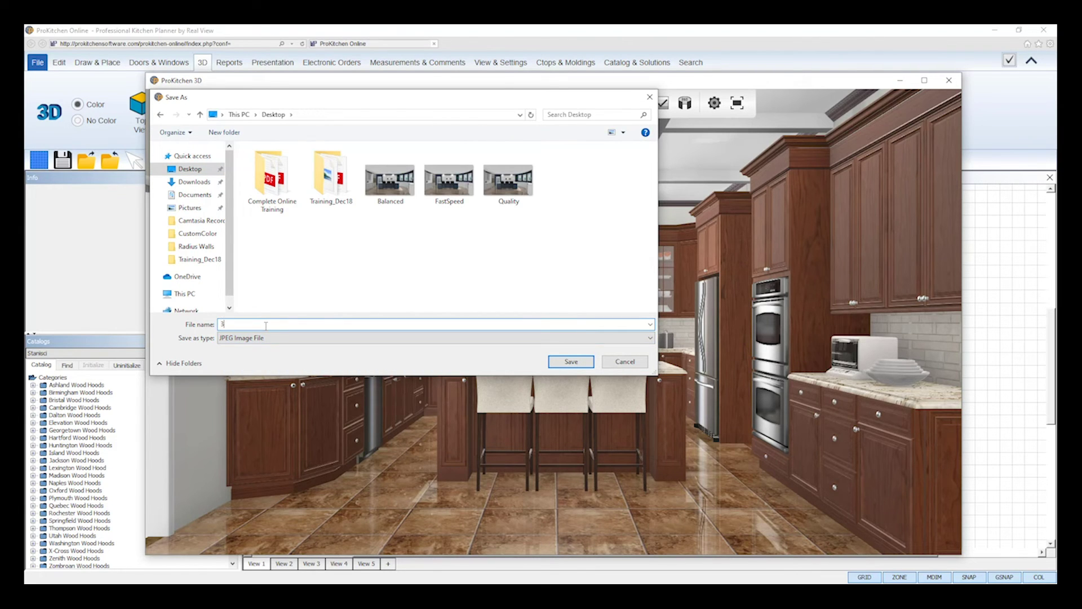
pyautogui.write('D-Edge')
pyautogui.click(561, 363)
# Start printing the 3D view to PDF, then cancel the print.
pyautogui.click(395, 103)
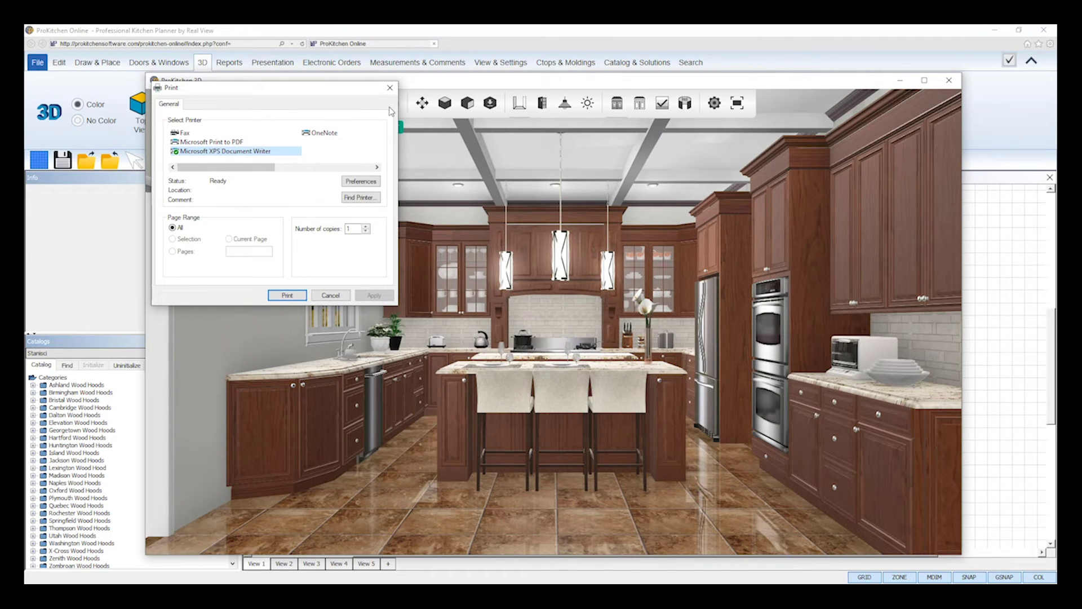
pyautogui.click(209, 142)
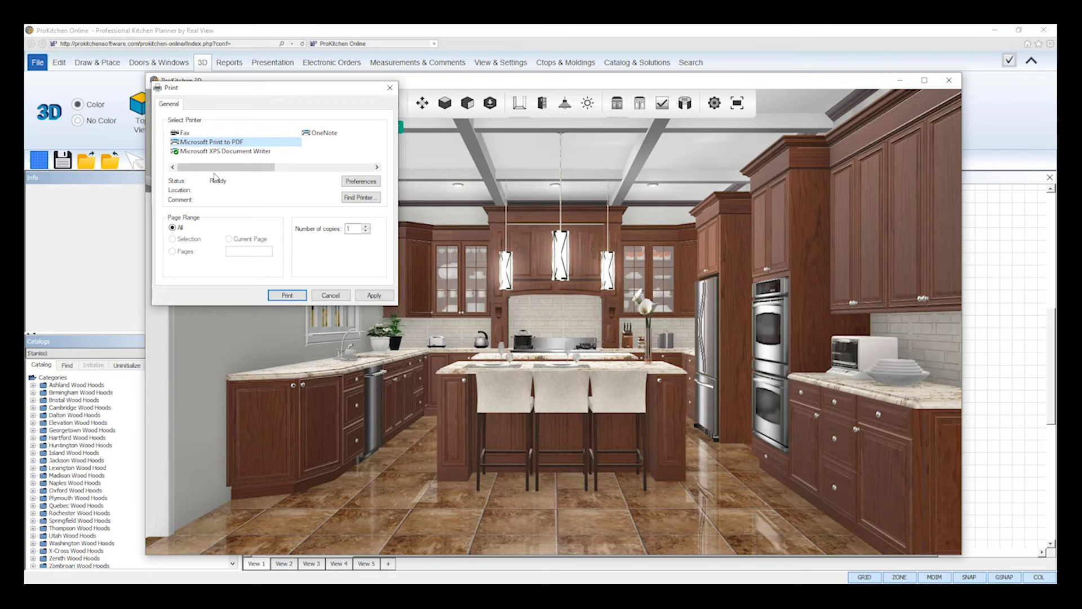
pyautogui.click(329, 297)
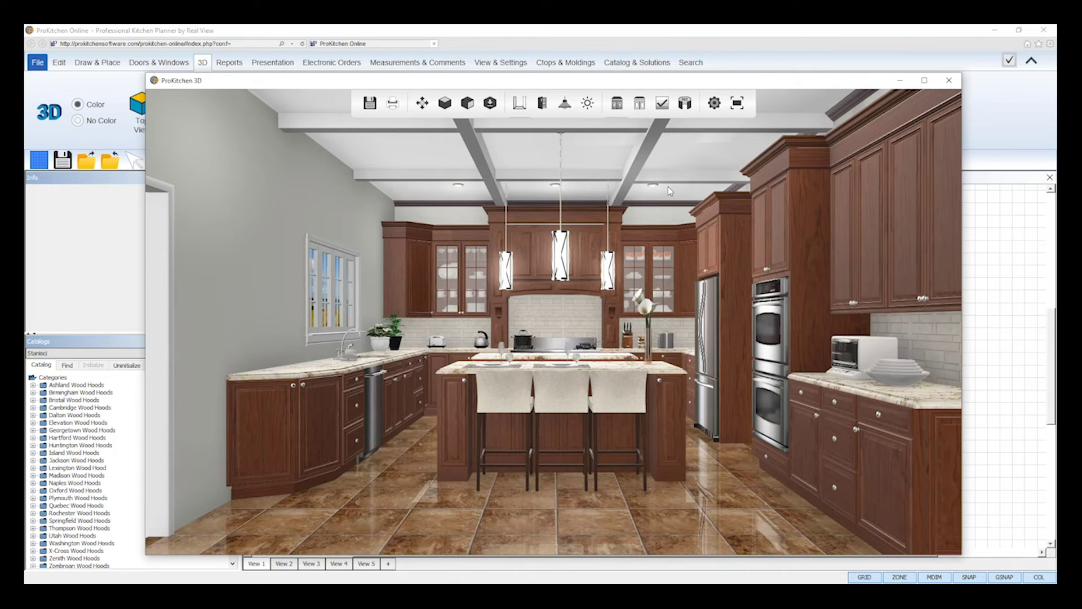
pyautogui.click(684, 103)
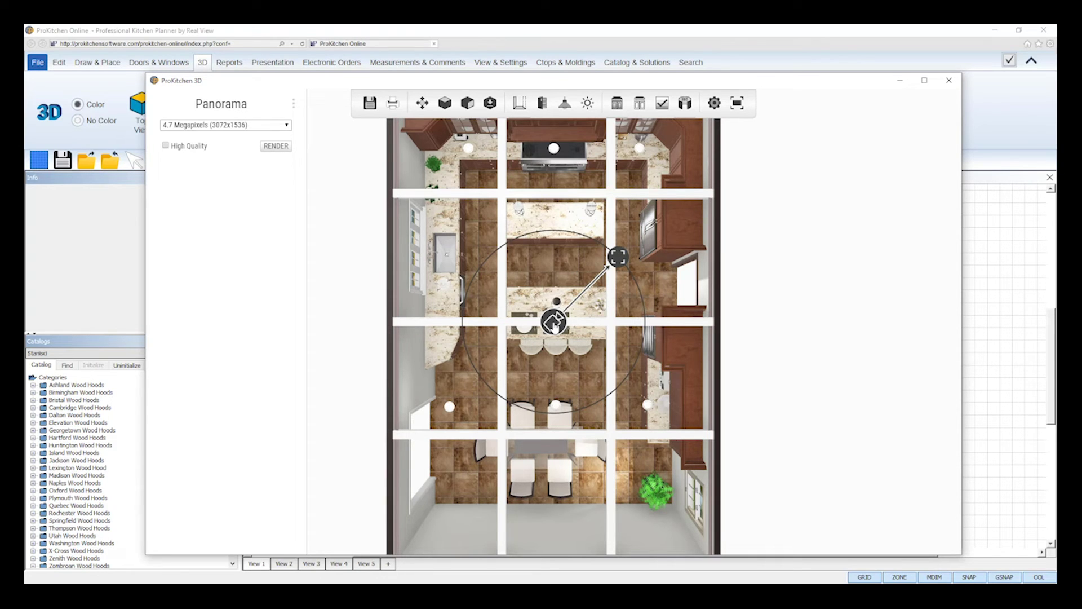
# Place the panorama camera between the back counter and island, aimed down toward the island.
pyautogui.moveTo(555, 326); pyautogui.dragTo(555, 267)
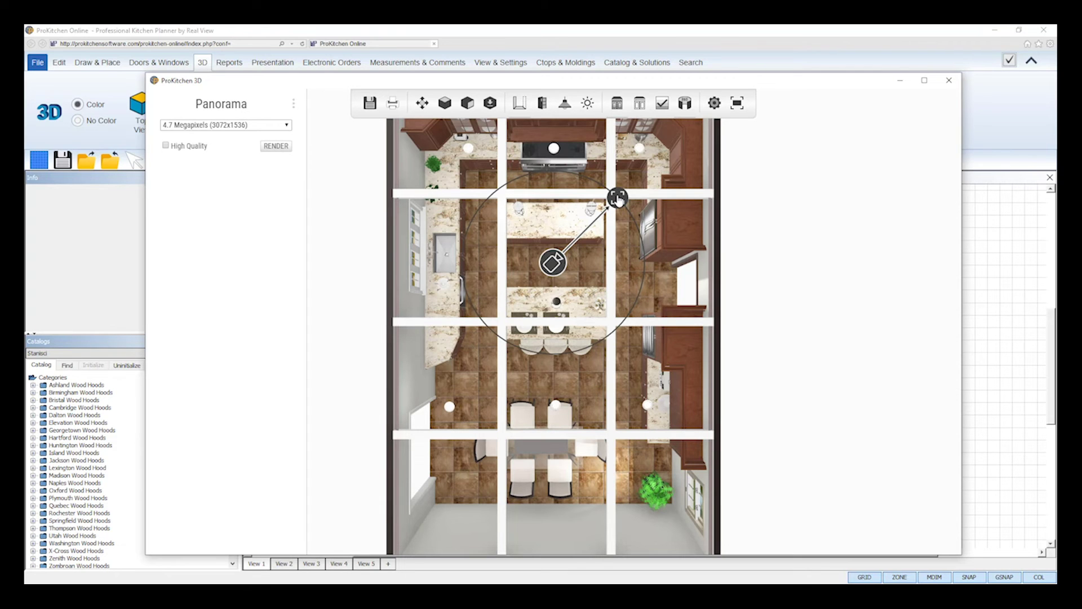
pyautogui.moveTo(618, 200); pyautogui.dragTo(466, 233)
pyautogui.moveTo(523, 256); pyautogui.dragTo(557, 306)
pyautogui.moveTo(553, 263)
pyautogui.mouseDown()
pyautogui.moveTo(568, 283)
pyautogui.moveTo(553, 270)
pyautogui.mouseUp()
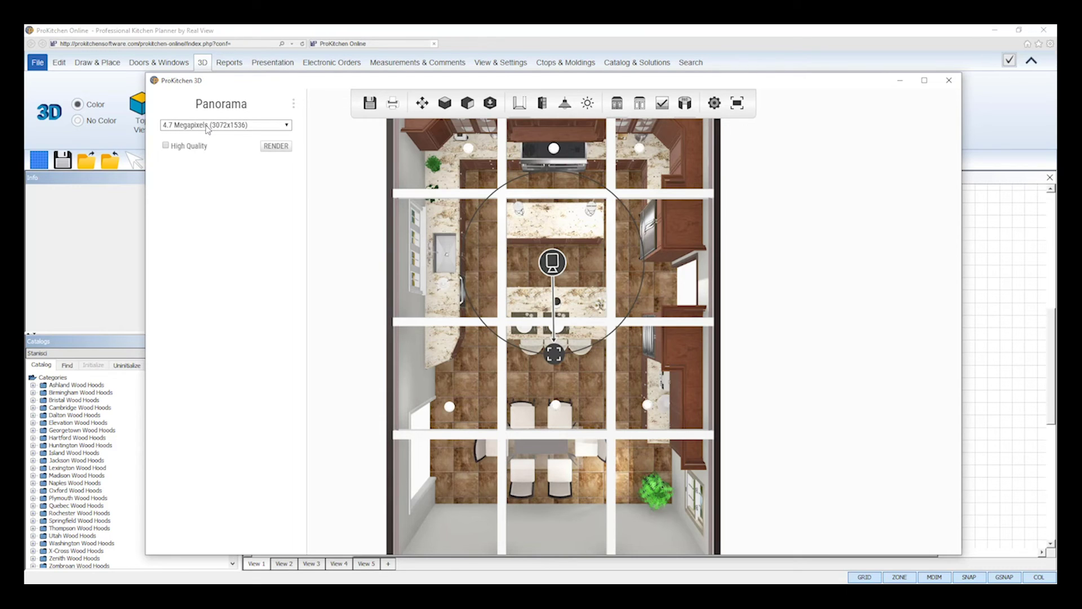
# Render the panorama at 4.7 Megapixels (3072x1536).
pyautogui.click(208, 128)
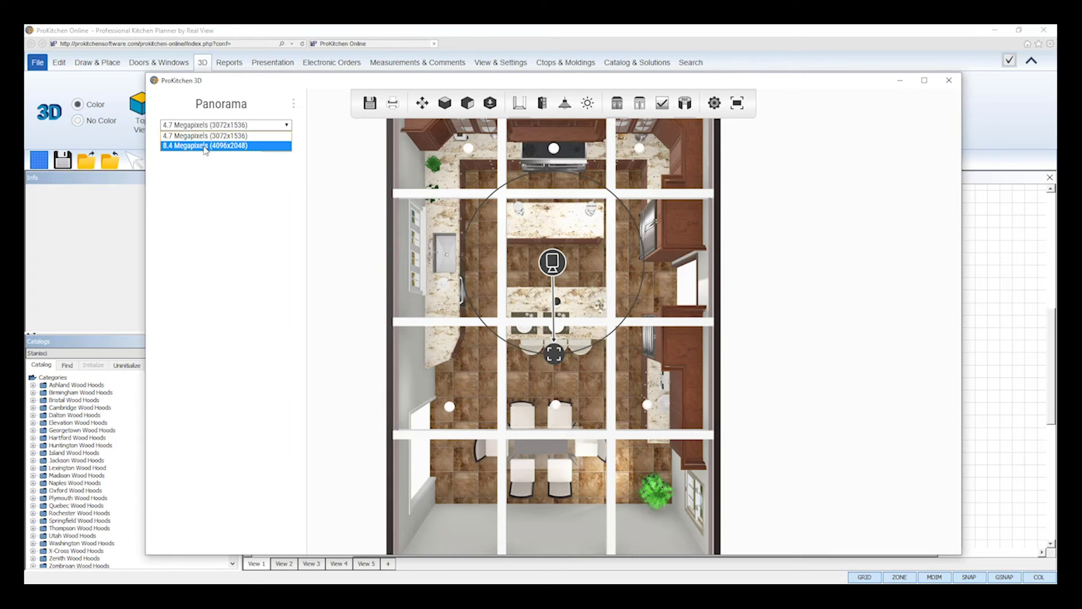
pyautogui.click(209, 136)
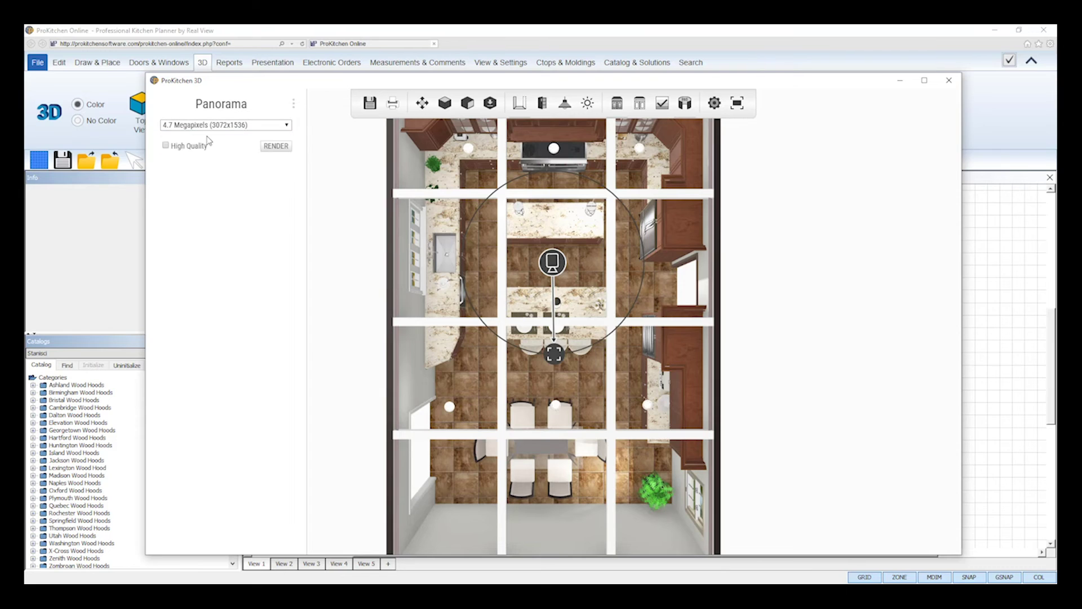
pyautogui.click(270, 148)
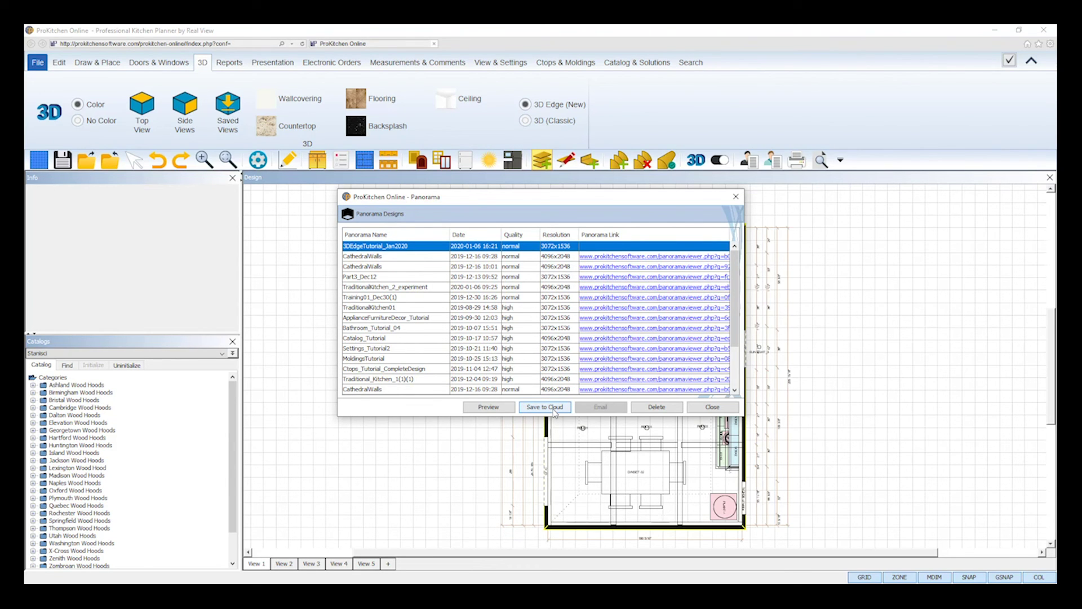
# Save the 3DEdgeTutorial_Jan2020 panorama to the cloud.
pyautogui.click(554, 409)
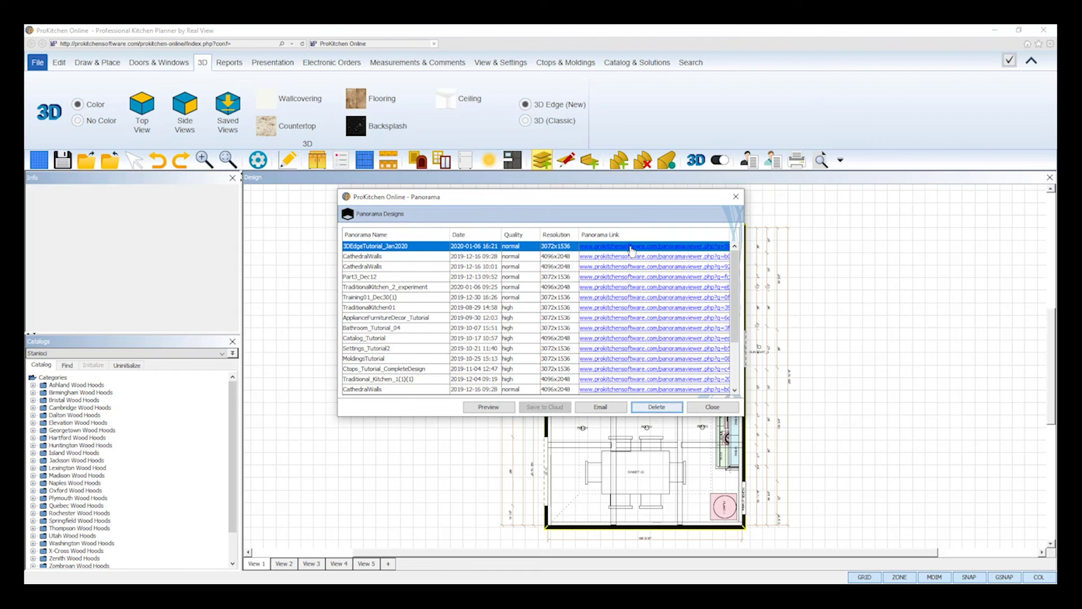
# Copy the first panorama's link via its right-click Copy Link option.
pyautogui.rightClick(632, 249)
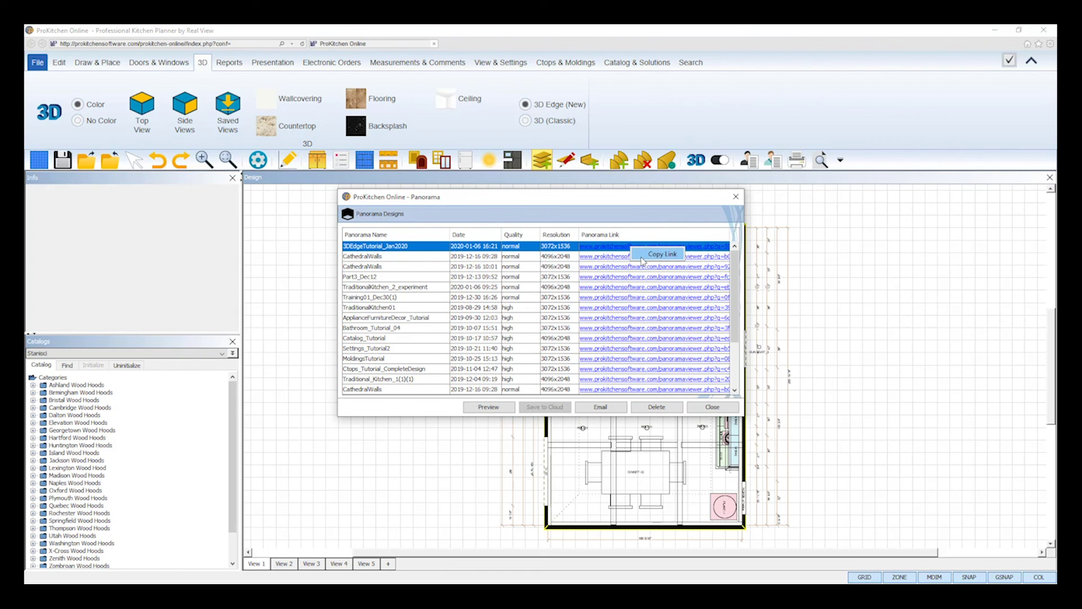
pyautogui.click(657, 253)
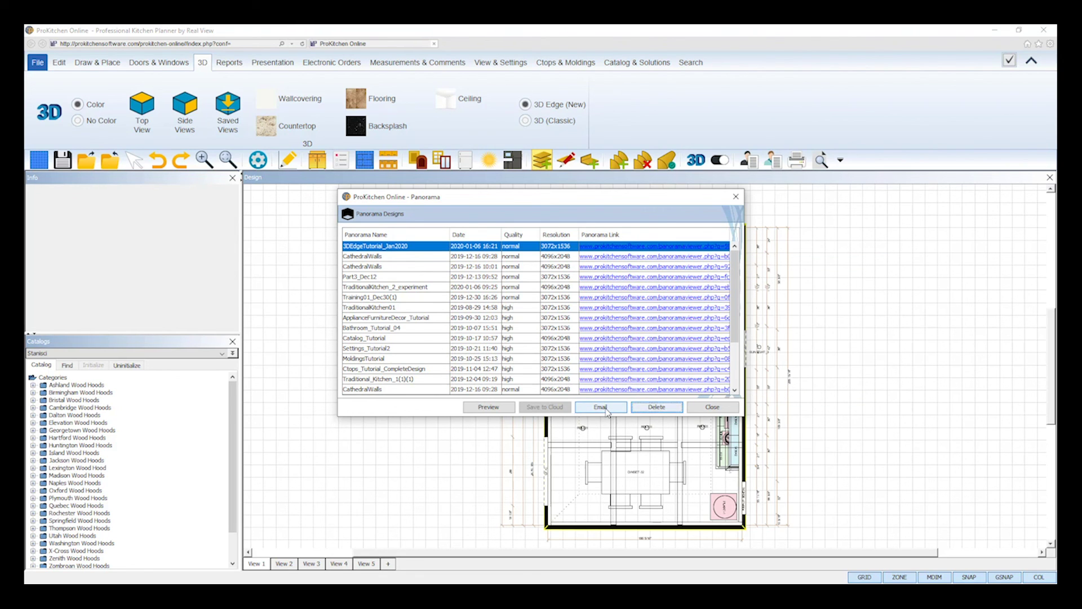
# Email the panorama link to a new recipient, deleting the name, quality and resolution lines.
pyautogui.click(601, 407)
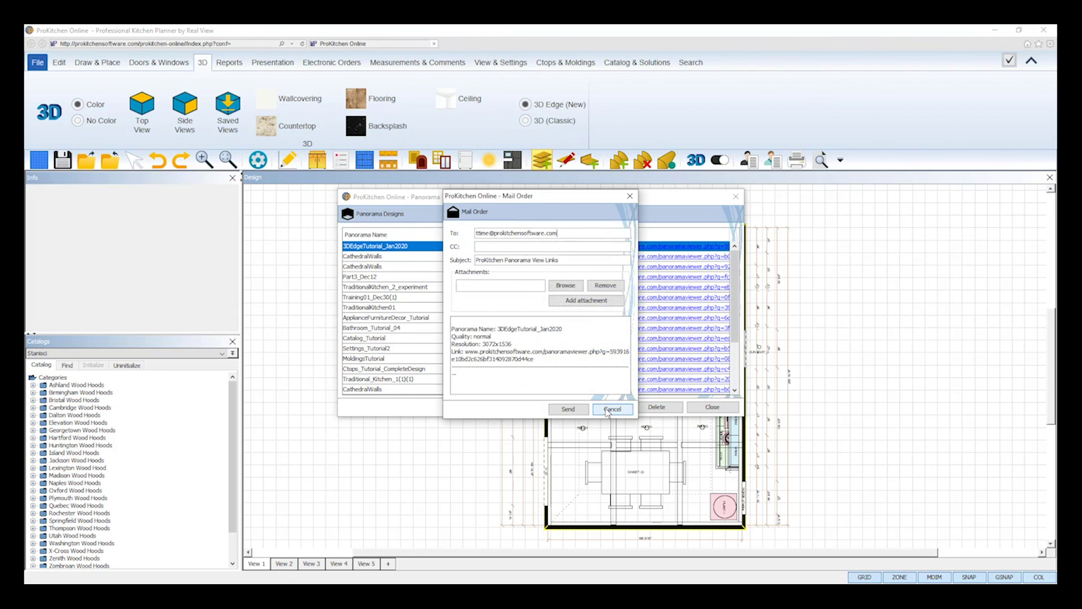
pyautogui.moveTo(488, 232); pyautogui.dragTo(457, 226)
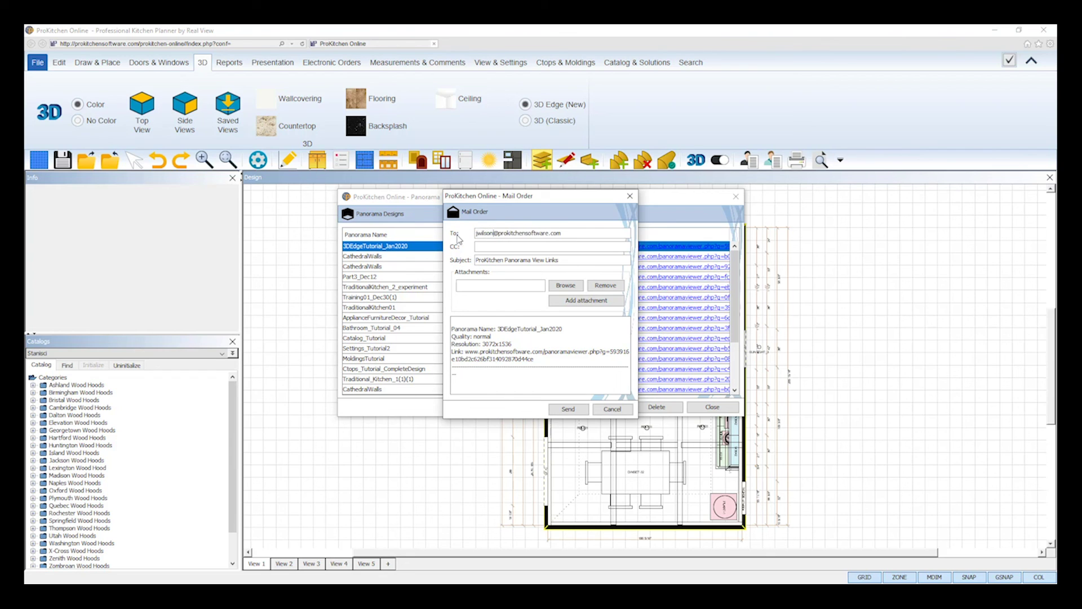
pyautogui.click(564, 260)
pyautogui.click(508, 286)
pyautogui.click(518, 345)
pyautogui.moveTo(514, 345); pyautogui.dragTo(445, 326)
pyautogui.press('Delete')
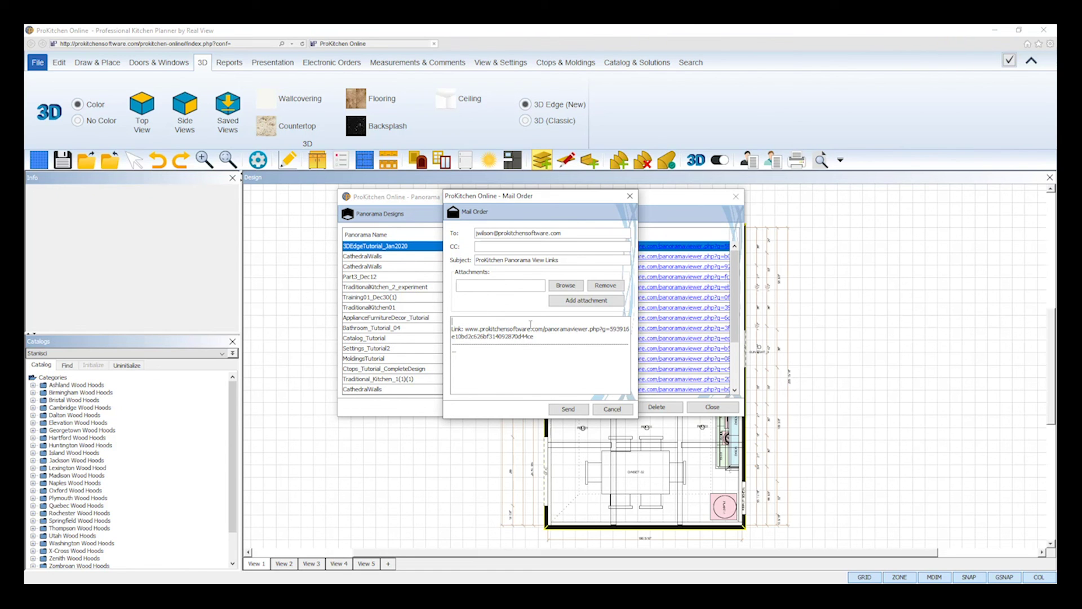
pyautogui.click(585, 410)
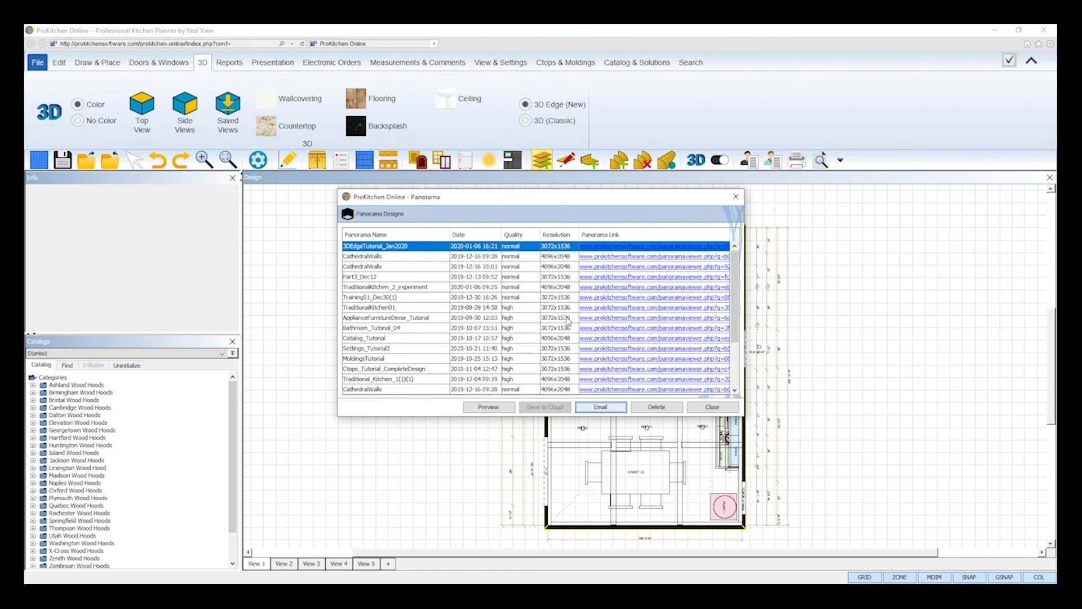
# Close the Panorama Designs list to return to the kitchen's 2D floor plan.
pyautogui.click(712, 407)
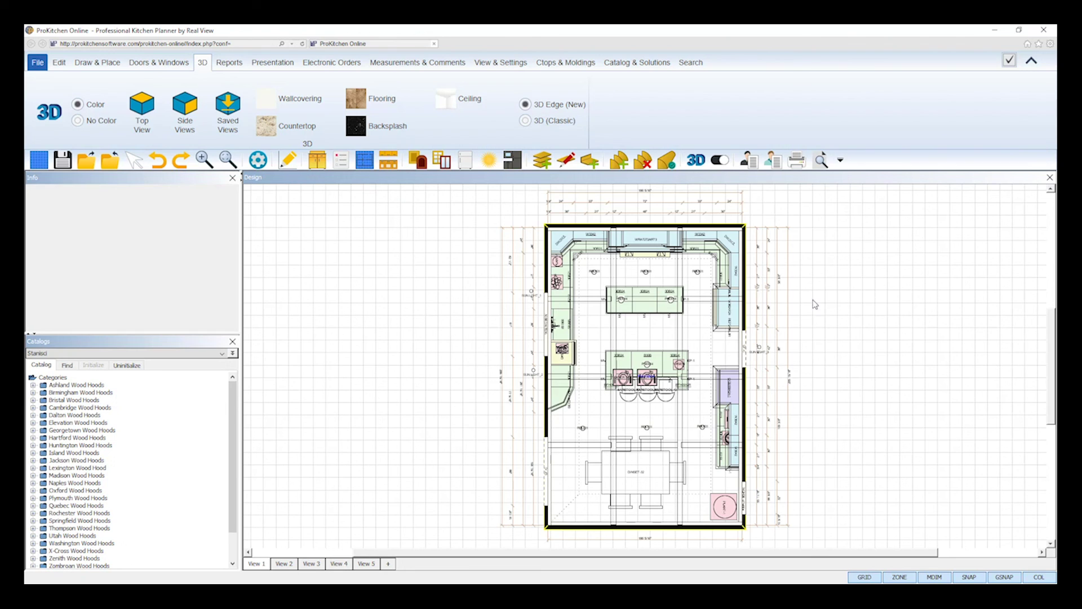